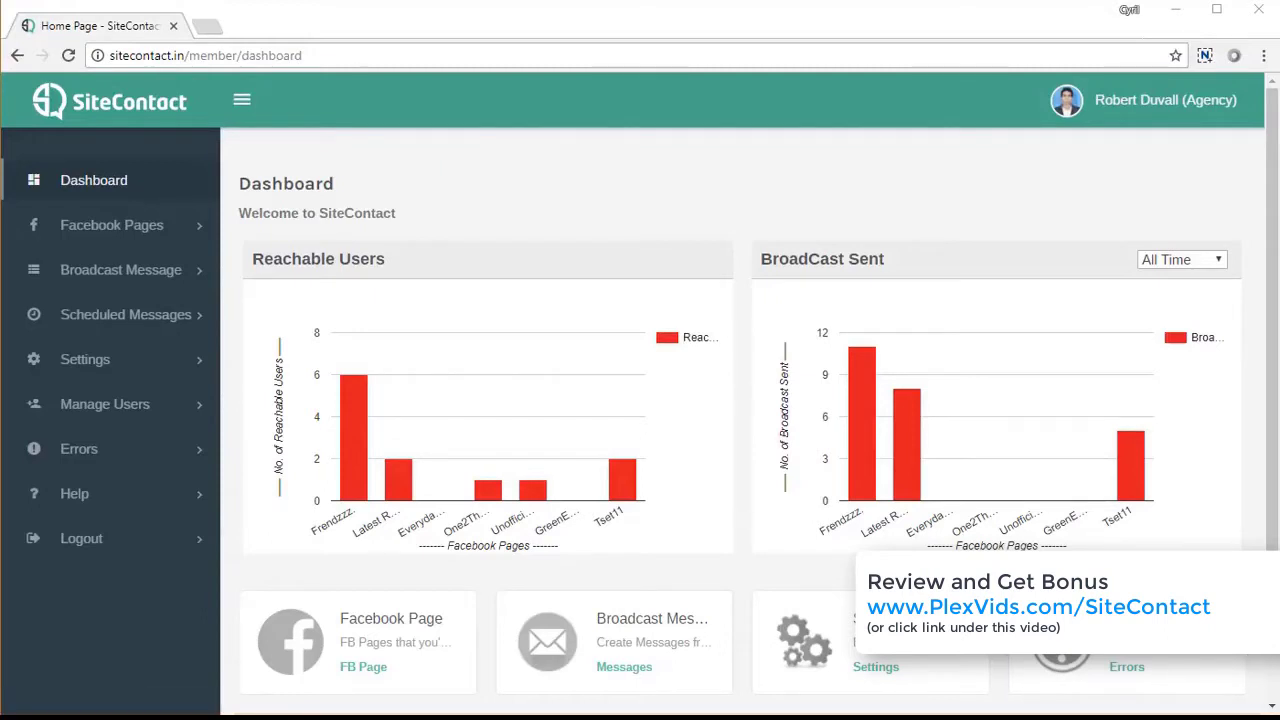
- Open the list of managed Facebook pages and start adding a new FB page
{"action": "left_click", "coordinate": [108, 238]}
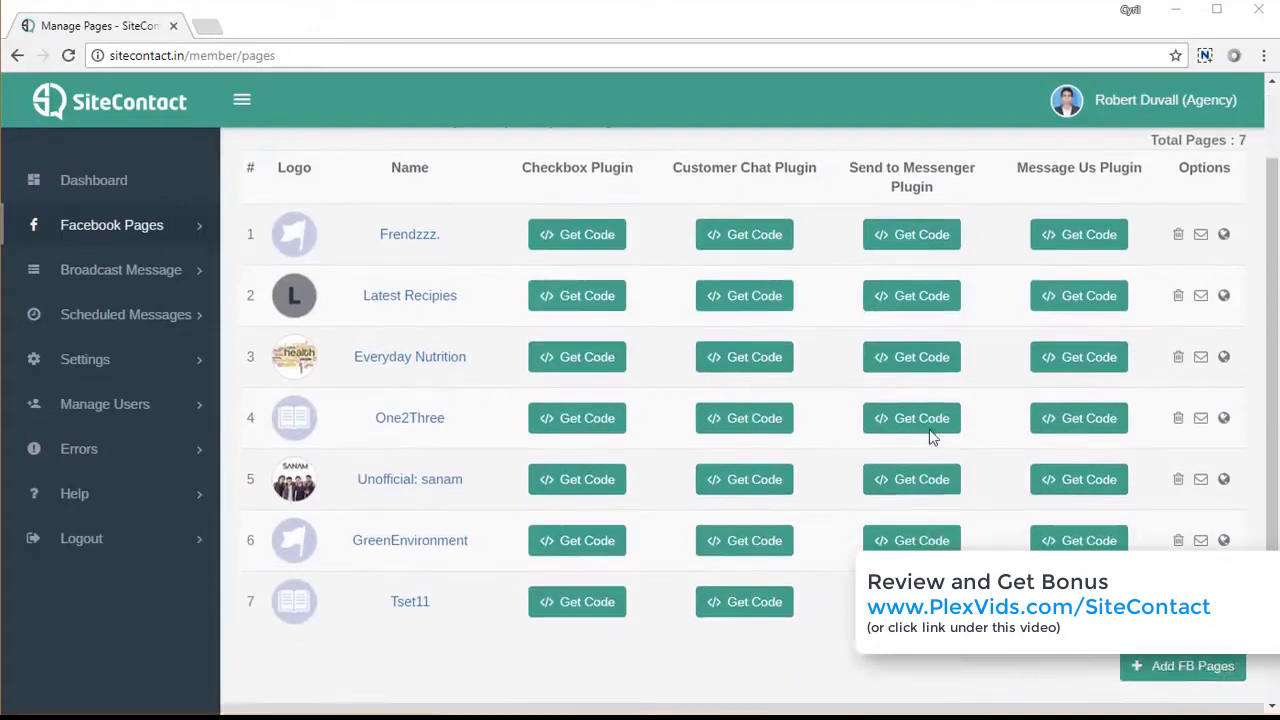
{"action": "scroll", "coordinate": [930, 437], "scroll_direction": "down", "scroll_amount": 2}
{"action": "scroll", "coordinate": [904, 537], "scroll_direction": "up", "scroll_amount": 3}
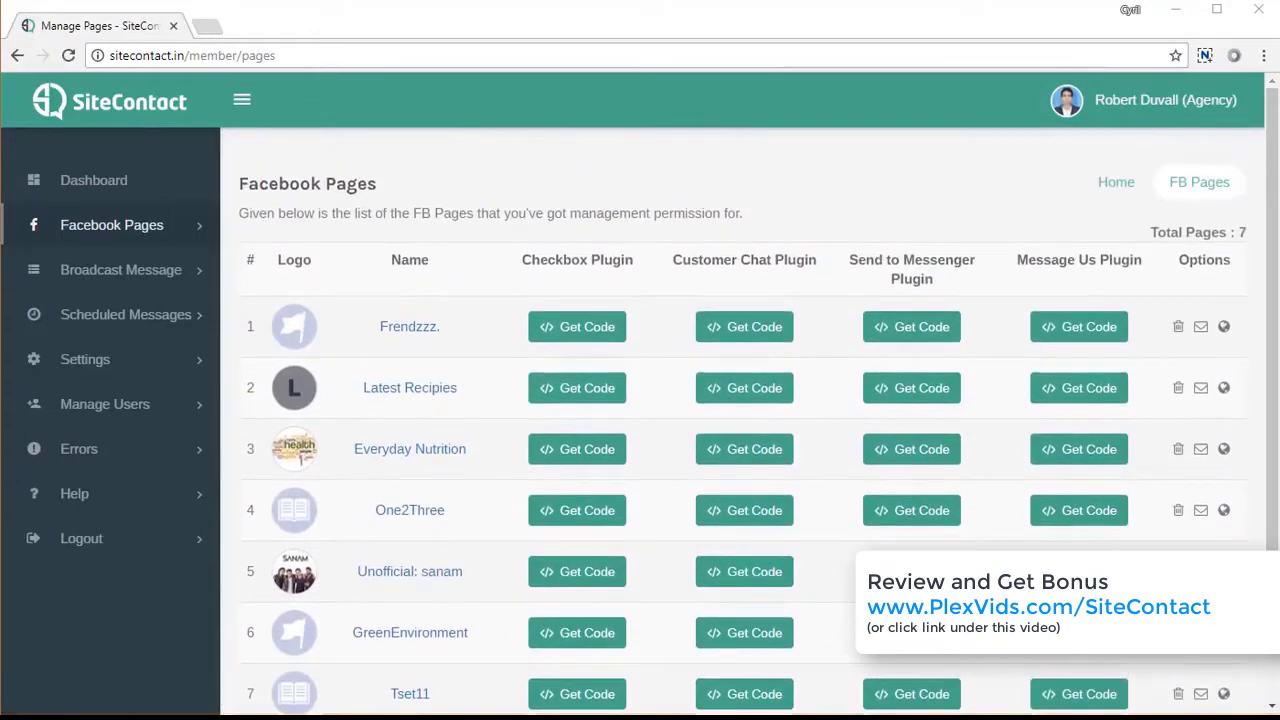
{"action": "scroll", "coordinate": [740, 420], "scroll_direction": "down", "scroll_amount": 2}
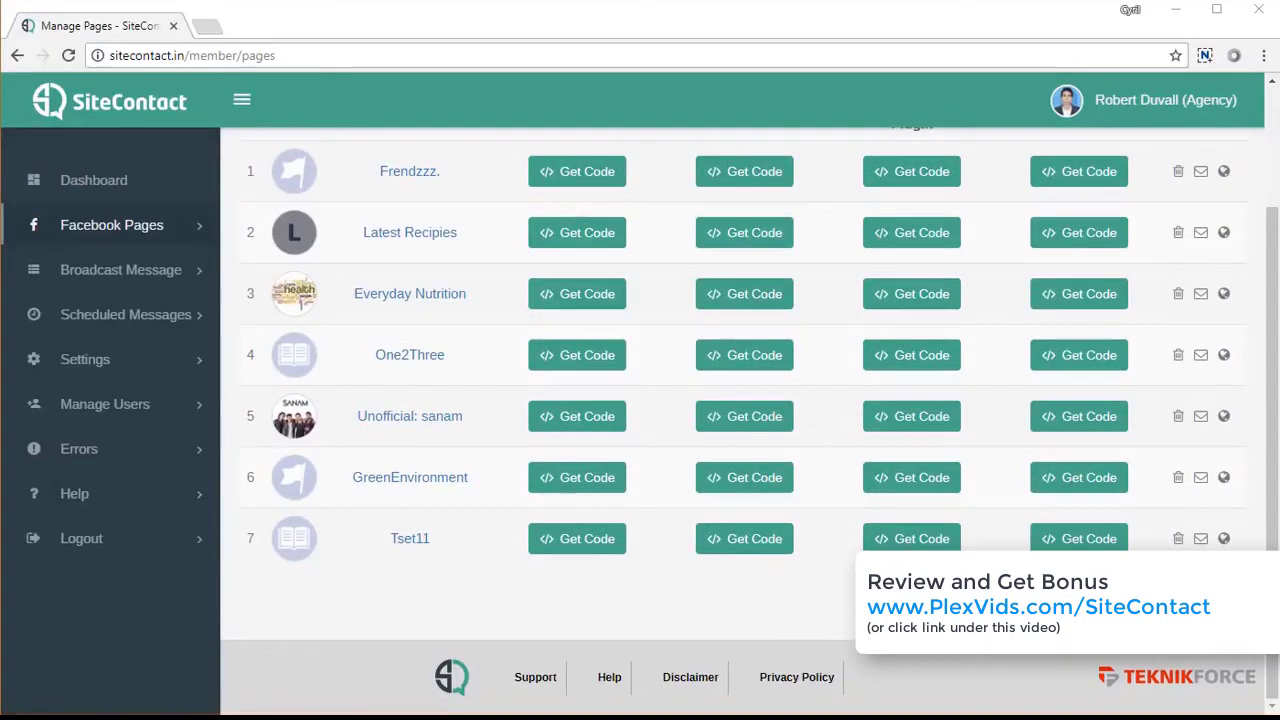
{"action": "scroll", "coordinate": [868, 538], "scroll_direction": "up", "scroll_amount": 2}
{"action": "scroll", "coordinate": [866, 538], "scroll_direction": "down", "scroll_amount": 2}
{"action": "left_click", "coordinate": [1066, 625]}
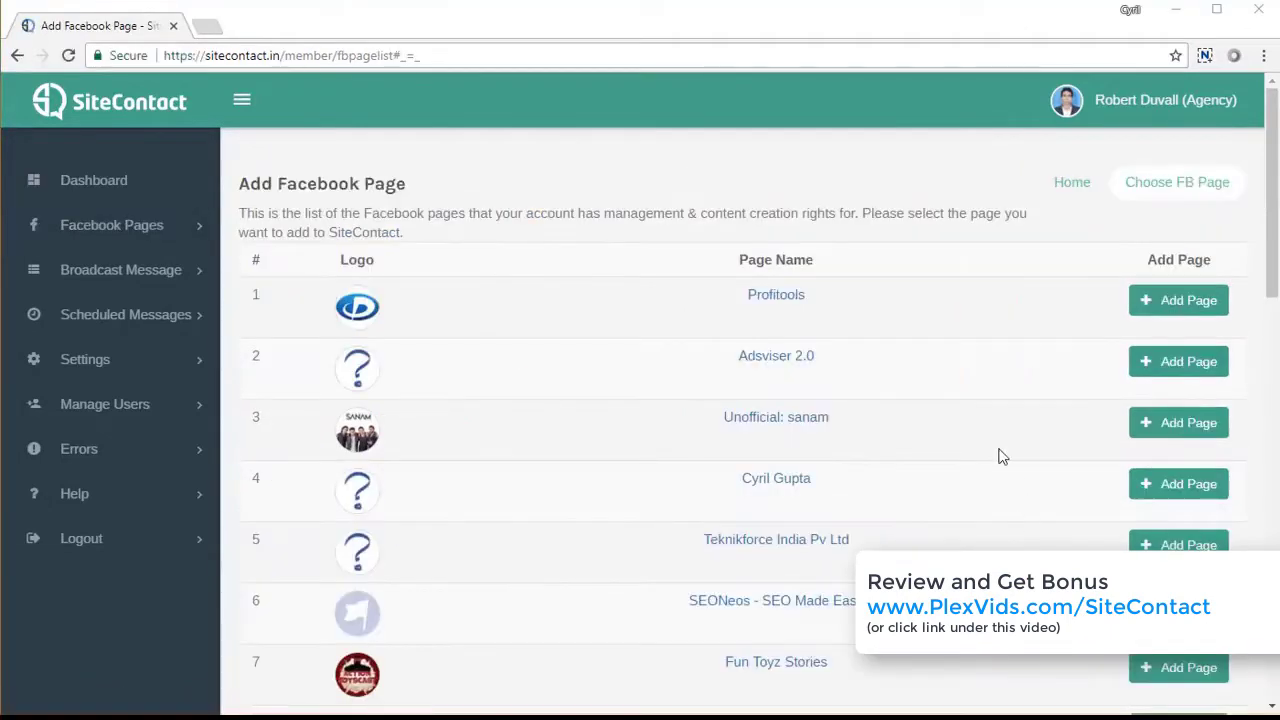
- Browse the Facebook pages available to the account and add the Profitools page to SiteContact
{"action": "scroll", "coordinate": [997, 451], "scroll_direction": "down", "scroll_amount": 4}
{"action": "scroll", "coordinate": [966, 520], "scroll_direction": "down", "scroll_amount": 9}
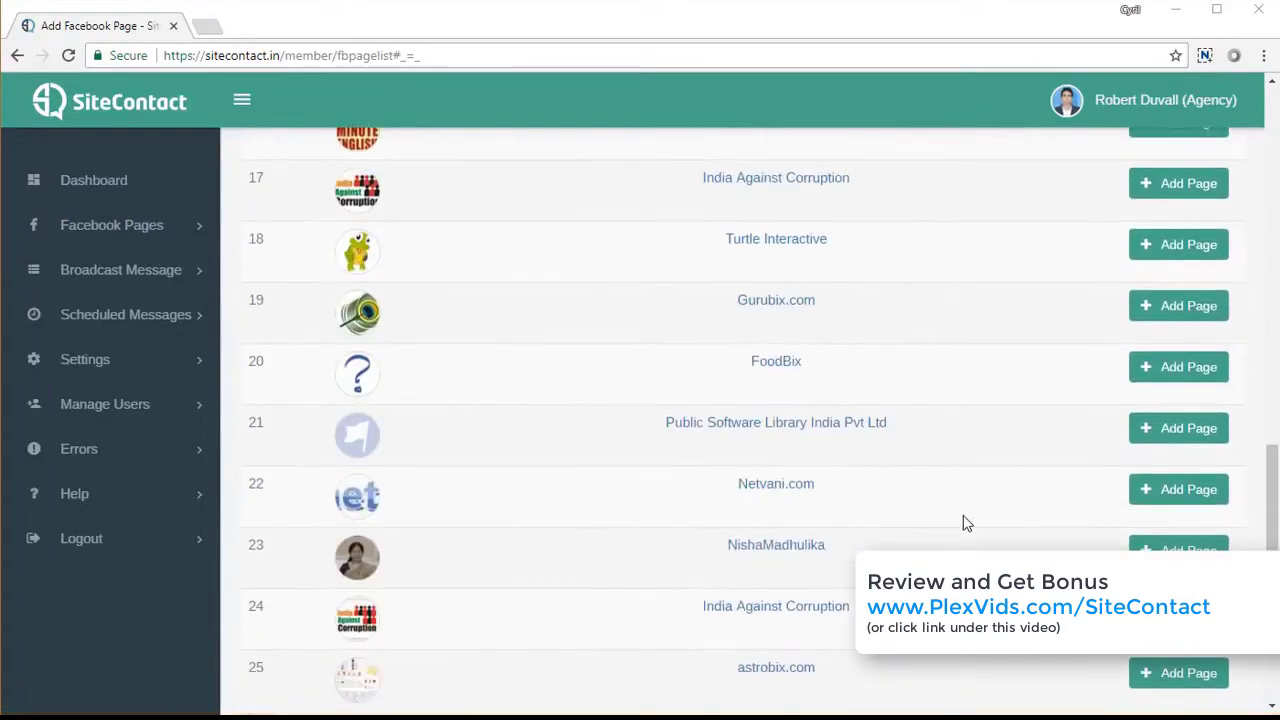
{"action": "scroll", "coordinate": [966, 523], "scroll_direction": "up", "scroll_amount": 15}
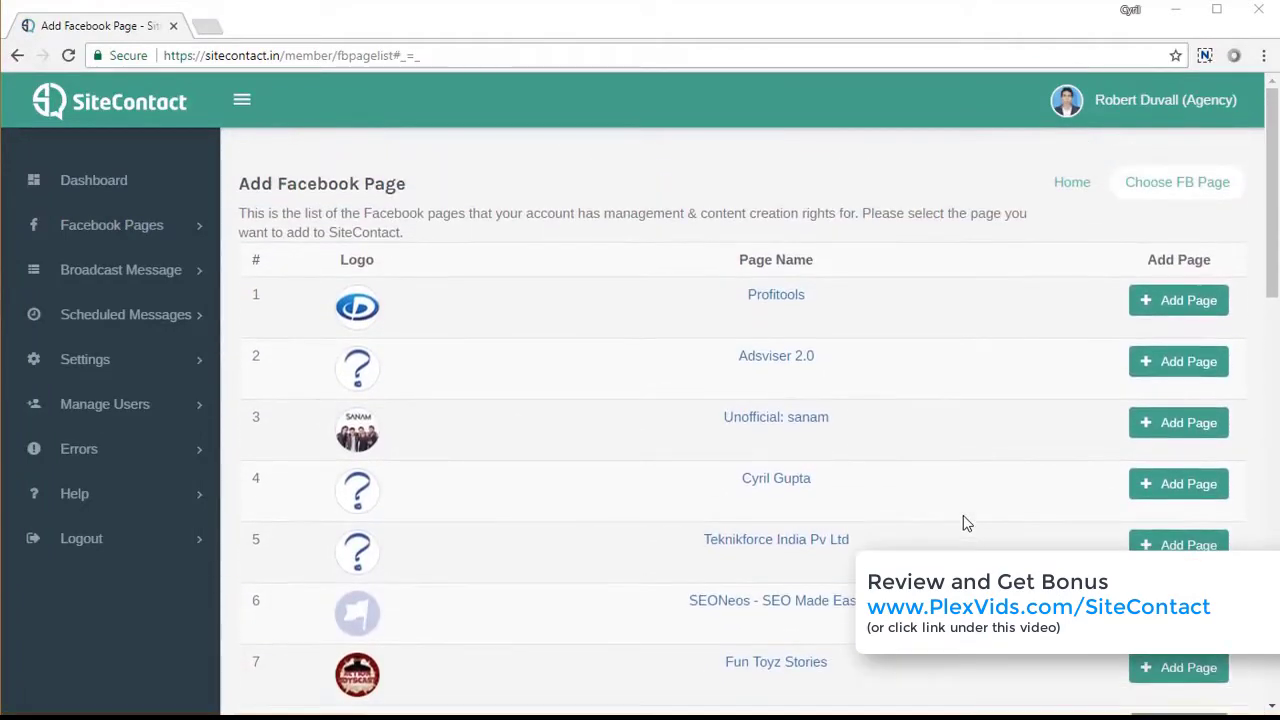
{"action": "scroll", "coordinate": [1076, 383], "scroll_direction": "down", "scroll_amount": 2}
{"action": "scroll", "coordinate": [1076, 383], "scroll_direction": "up", "scroll_amount": 2}
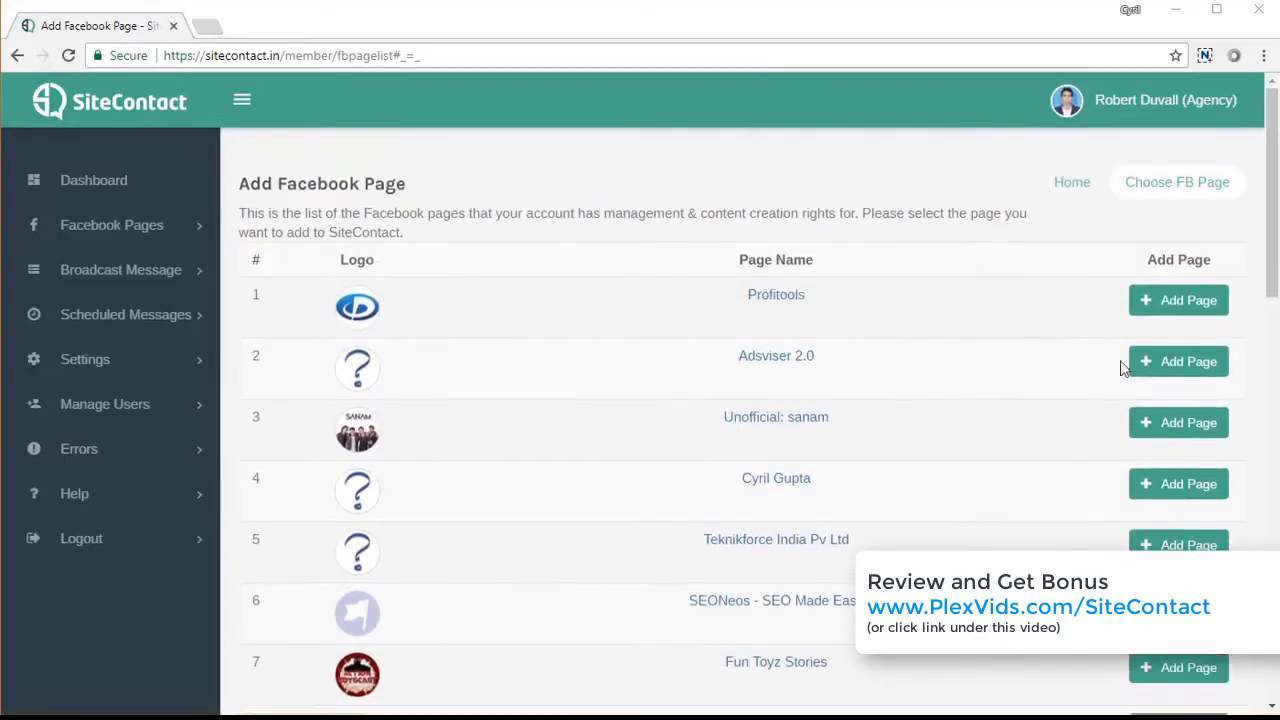
{"action": "left_click", "coordinate": [1203, 316]}
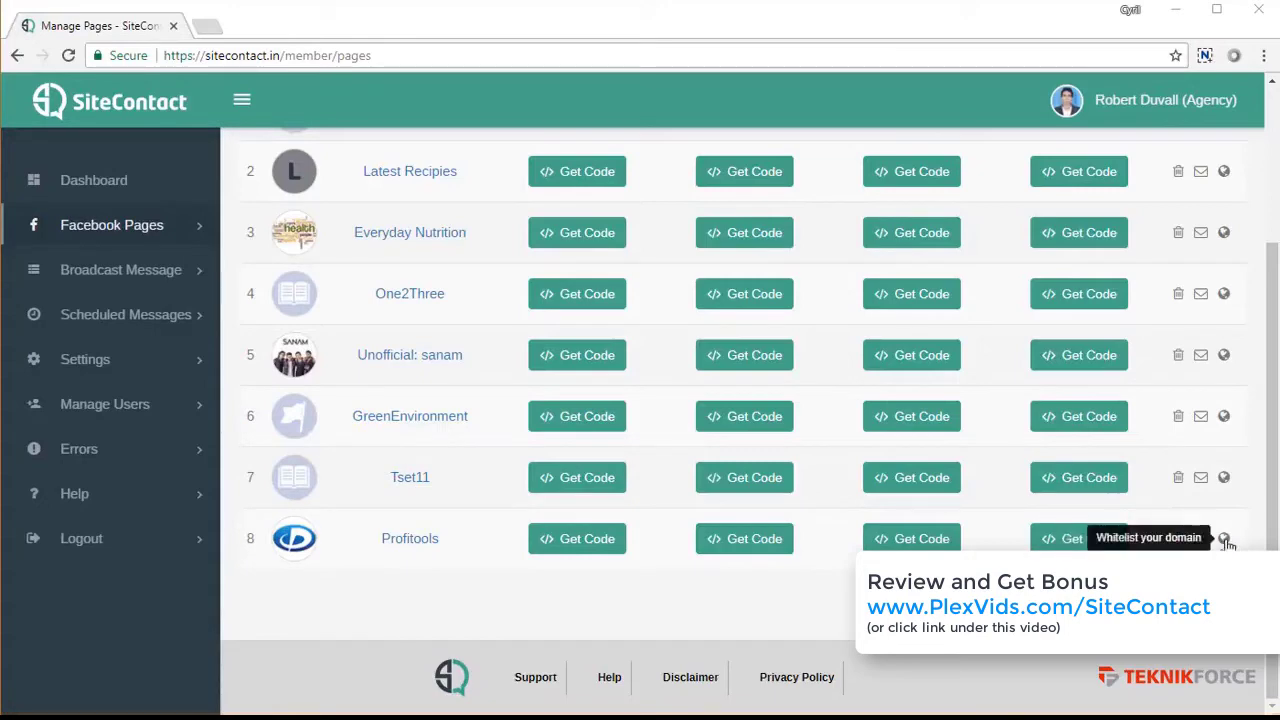
- Open domain whitelisting for the Profitools page and submit mysite.com, mywebsite.com and mycoolwebsite.com on separate lines
{"action": "scroll", "coordinate": [1228, 542], "scroll_direction": "up", "scroll_amount": 2}
{"action": "scroll", "coordinate": [1228, 542], "scroll_direction": "down", "scroll_amount": 2}
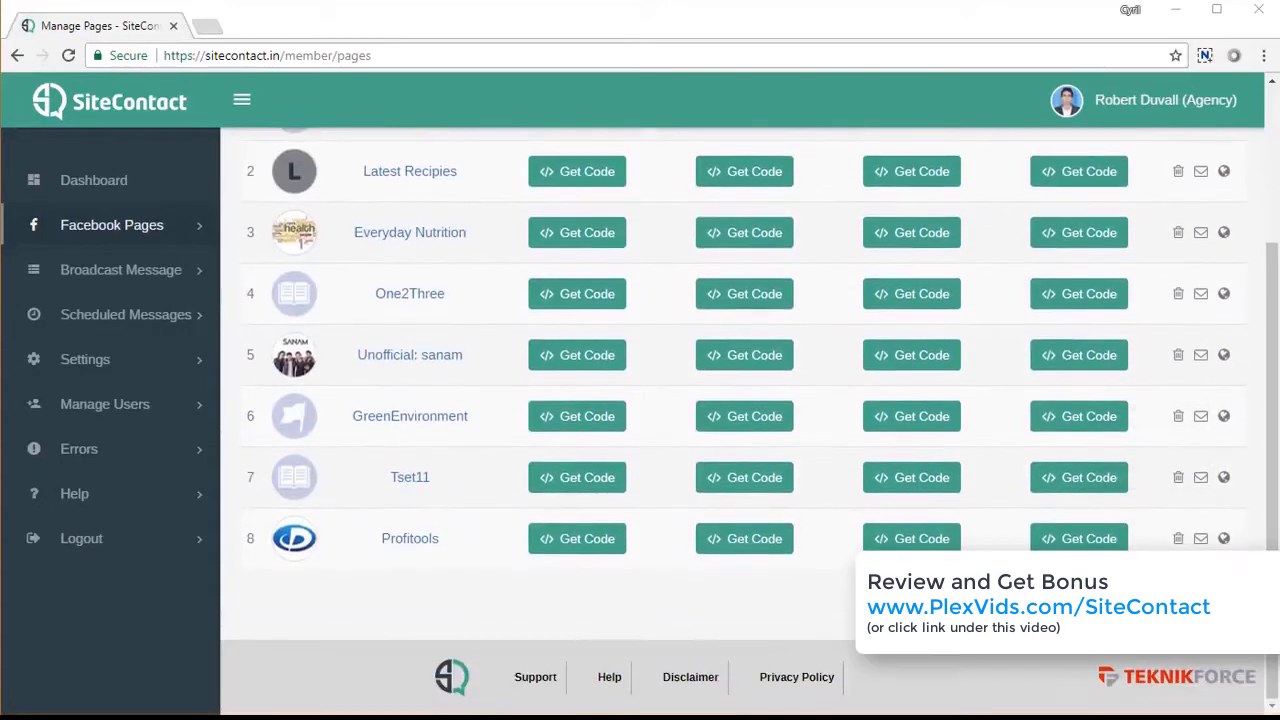
{"action": "left_click", "coordinate": [1226, 540]}
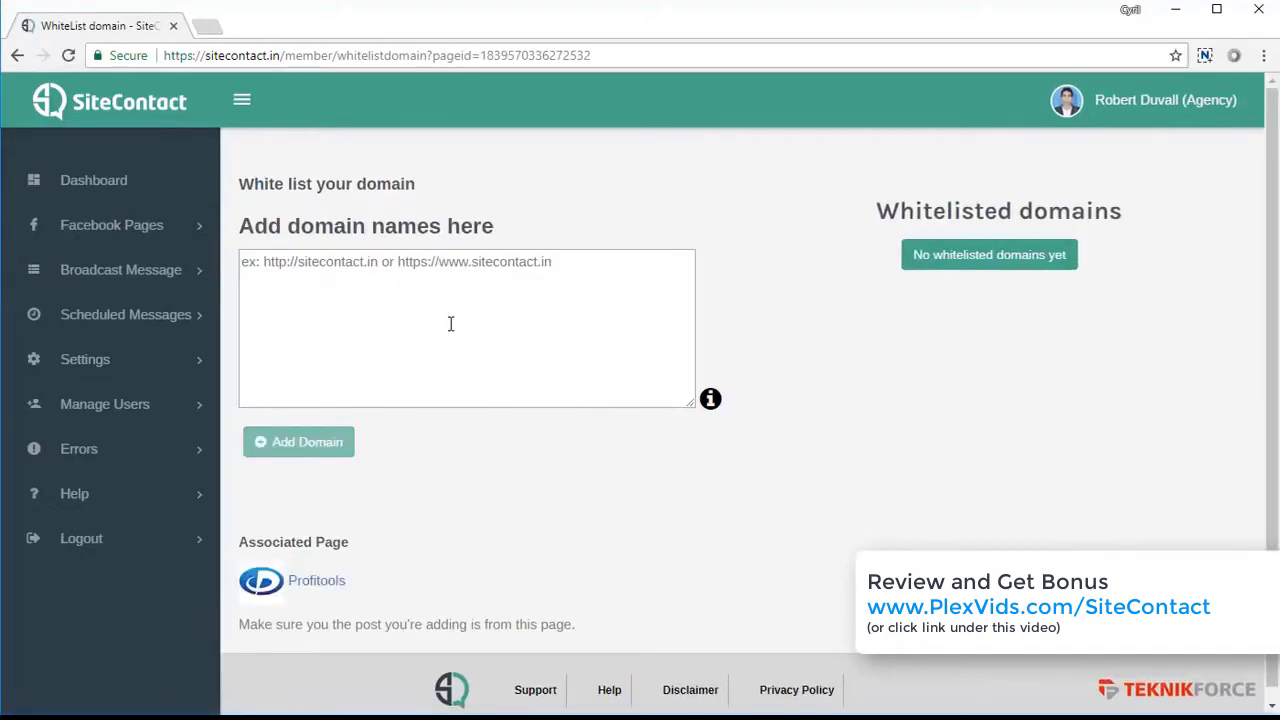
{"action": "left_click", "coordinate": [518, 262]}
{"action": "type", "text": "mysite.com mywebsite.com mycoolwebsite.com"}
{"action": "left_click_drag", "start_coordinate": [414, 306], "coordinate": [37, 125]}
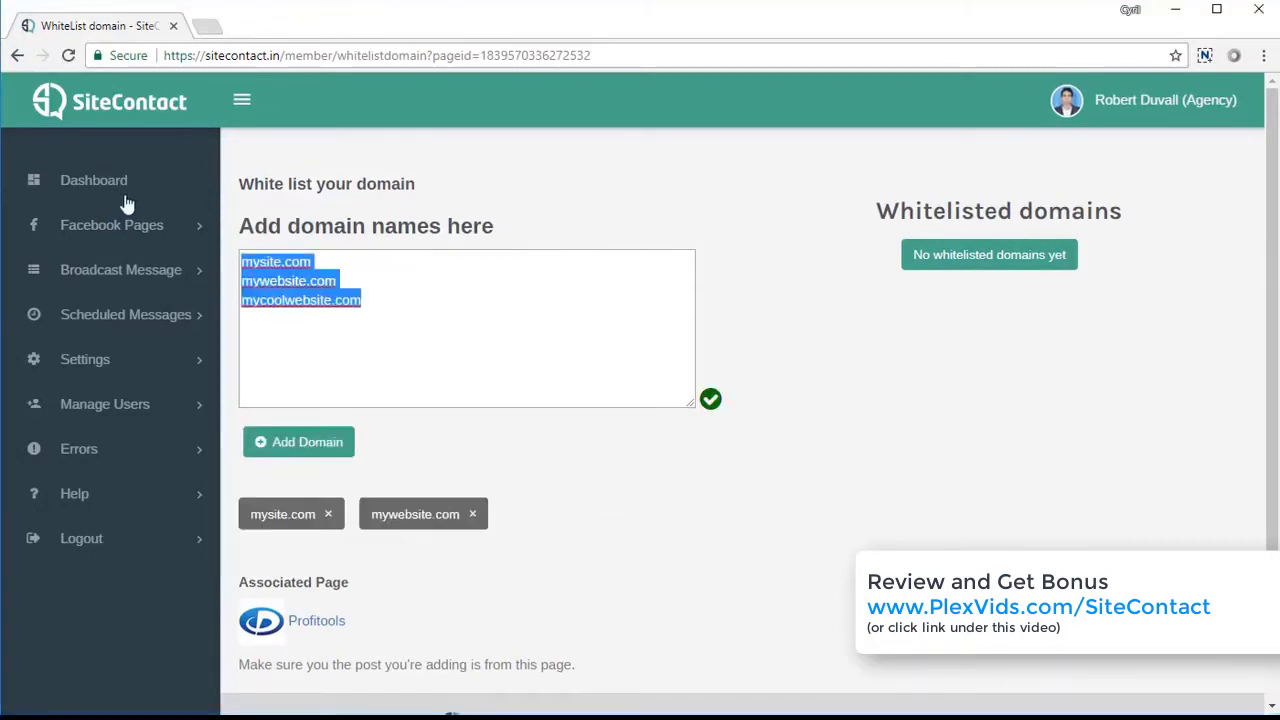
{"action": "left_click", "coordinate": [327, 340]}
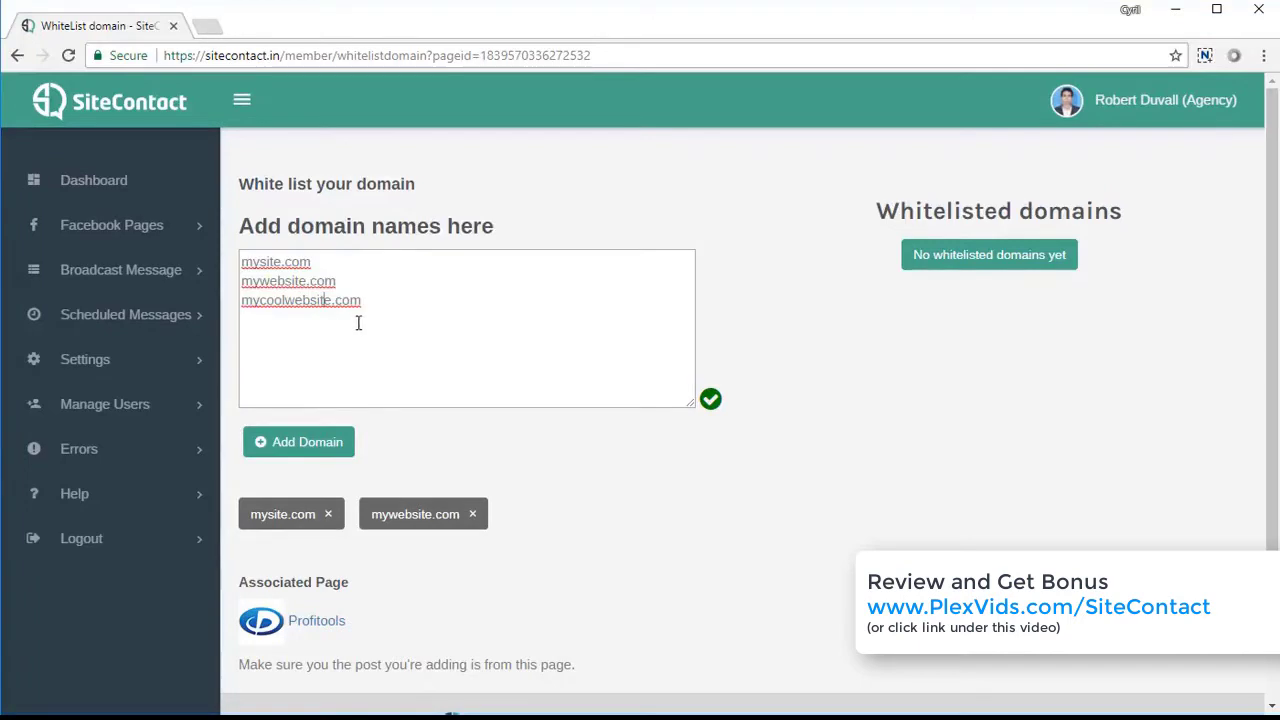
{"action": "left_click", "coordinate": [335, 443]}
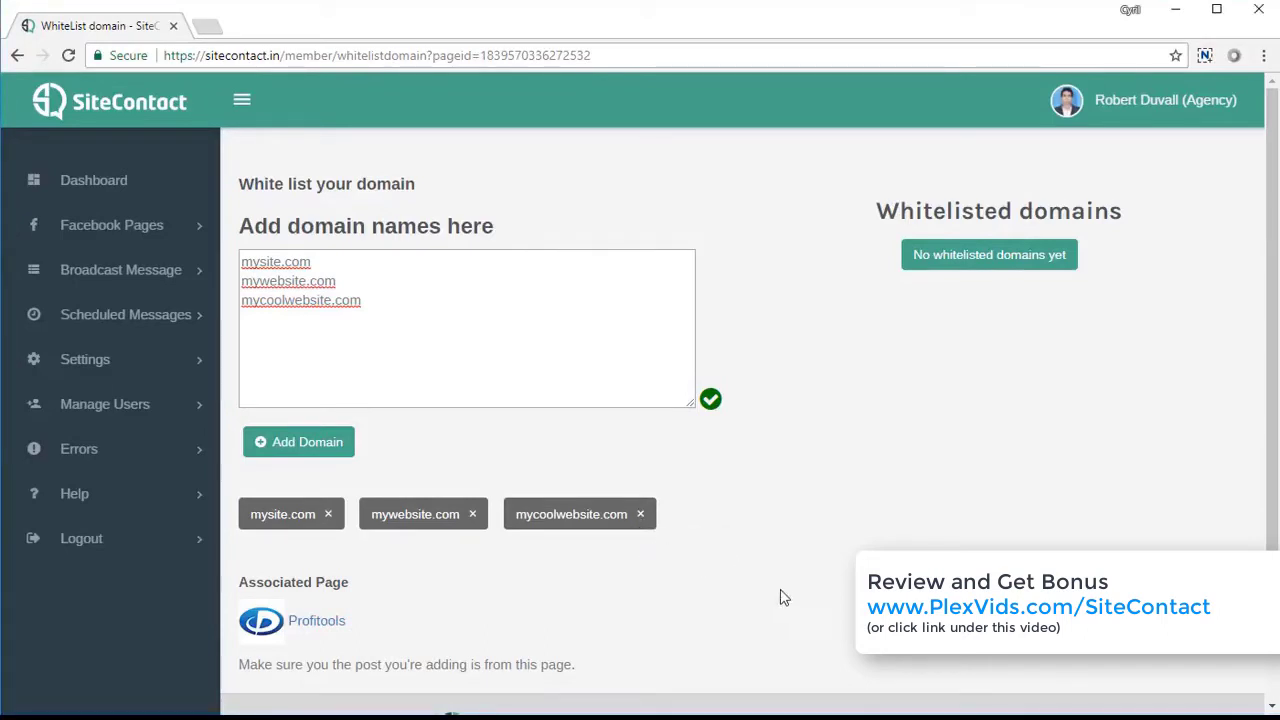
- Return to the Facebook pages list and view the whitelisted domains of the Frendzzz. page
{"action": "left_click", "coordinate": [167, 234]}
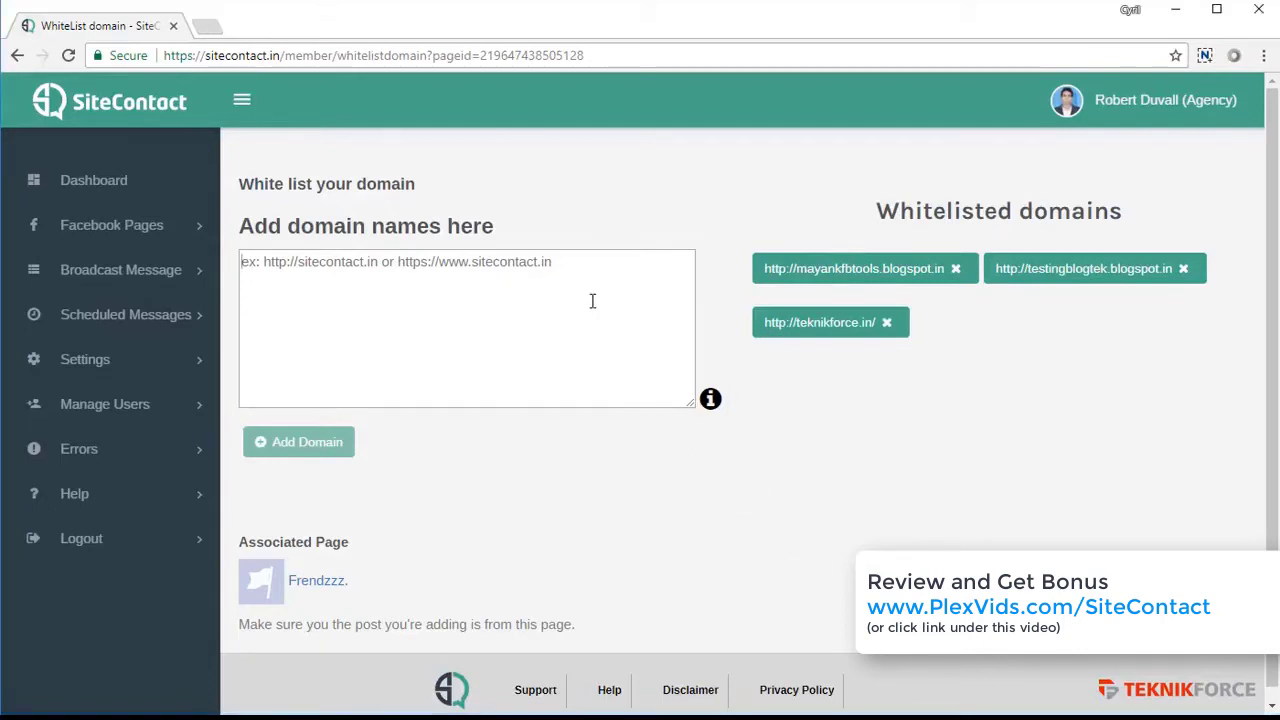
{"action": "left_click", "coordinate": [619, 317]}
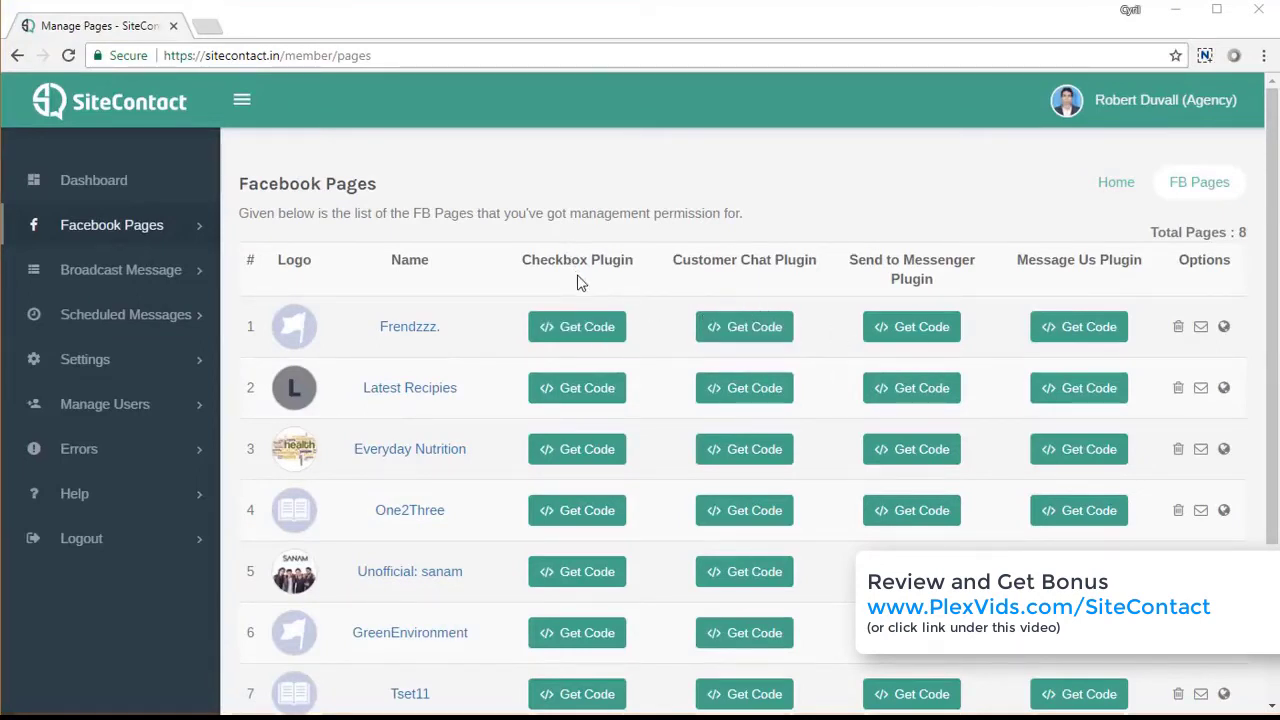
- Examine the Checkbox, Customer Chat, Send to Messenger and Message Us plugin columns in the Facebook pages list
{"action": "left_click_drag", "start_coordinate": [541, 260], "coordinate": [615, 260]}
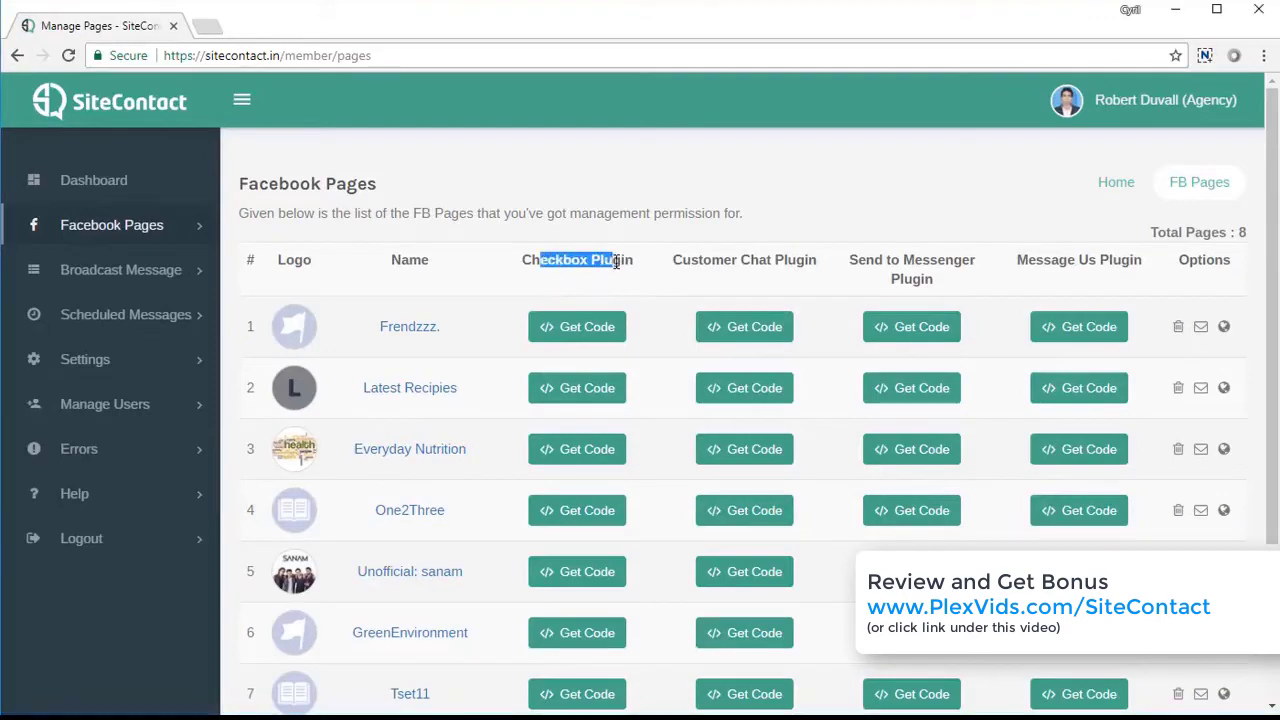
{"action": "left_click_drag", "start_coordinate": [711, 260], "coordinate": [905, 280]}
{"action": "left_click", "coordinate": [1036, 264]}
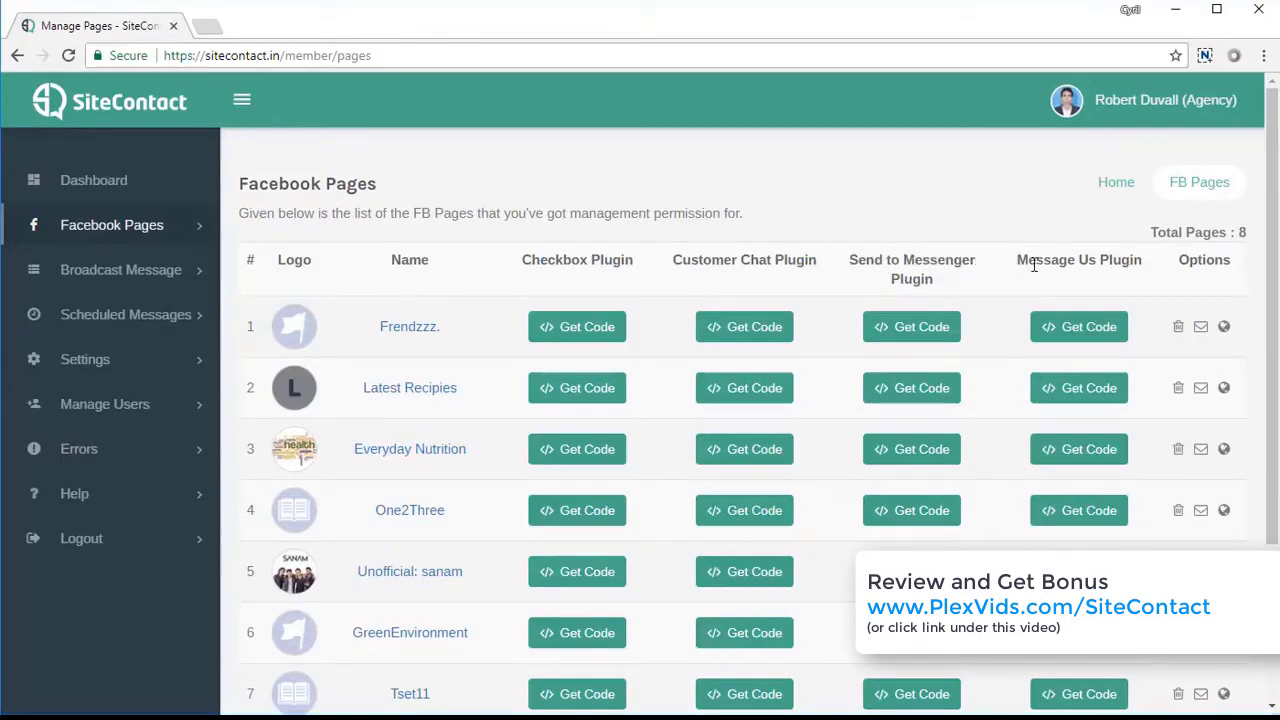
{"action": "left_click_drag", "start_coordinate": [1036, 264], "coordinate": [1133, 266]}
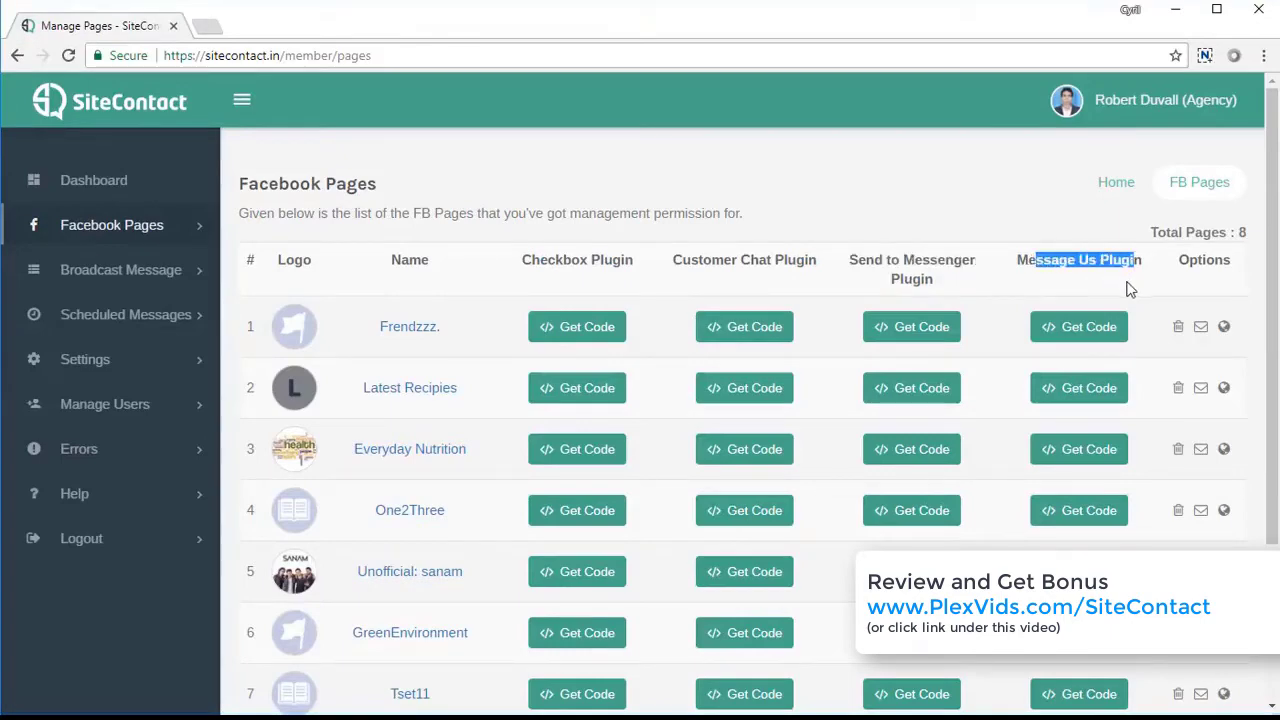
{"action": "left_click", "coordinate": [930, 265]}
{"action": "left_click_drag", "start_coordinate": [909, 265], "coordinate": [750, 262]}
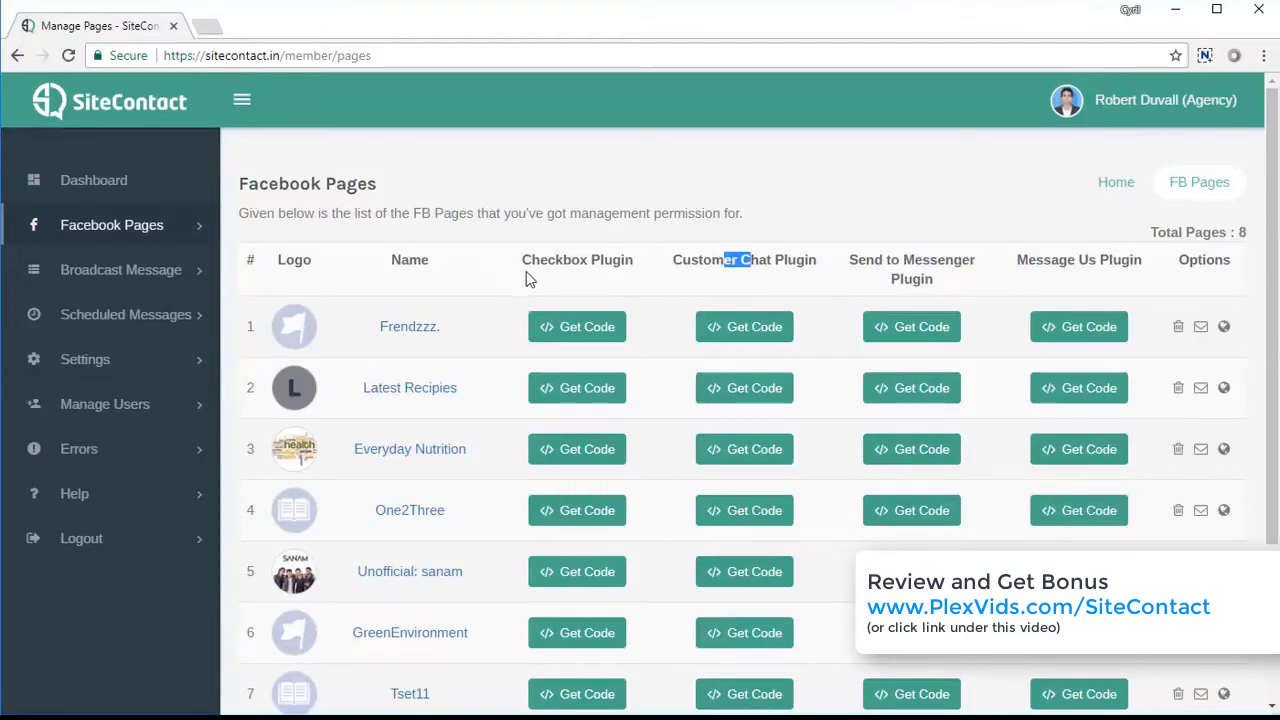
{"action": "left_click_drag", "start_coordinate": [528, 266], "coordinate": [628, 278]}
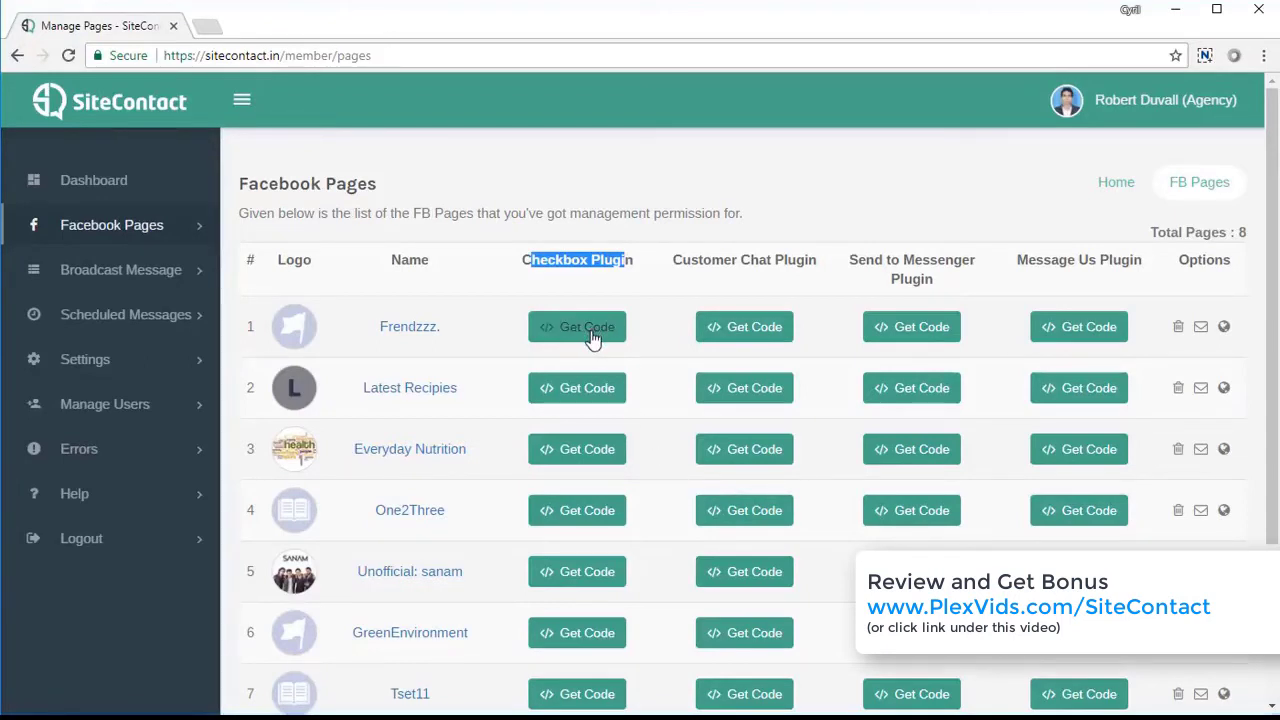
{"action": "left_click", "coordinate": [557, 277]}
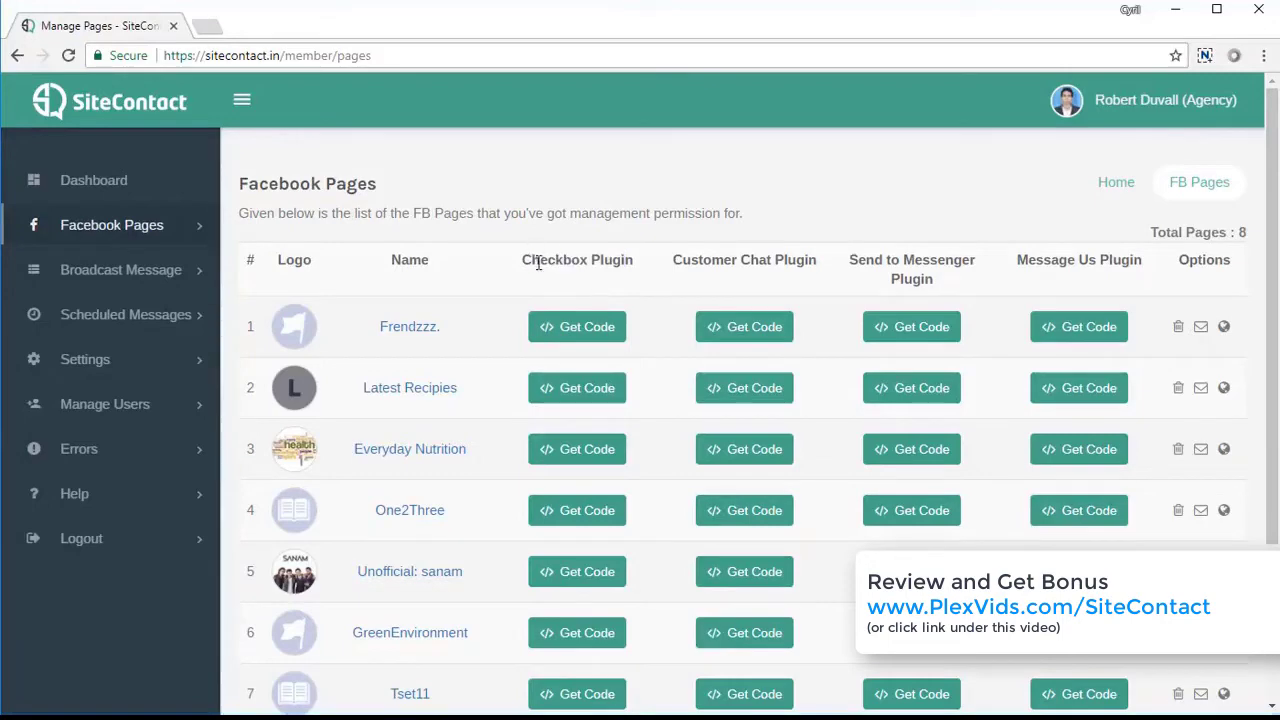
{"action": "left_click_drag", "start_coordinate": [537, 259], "coordinate": [615, 282]}
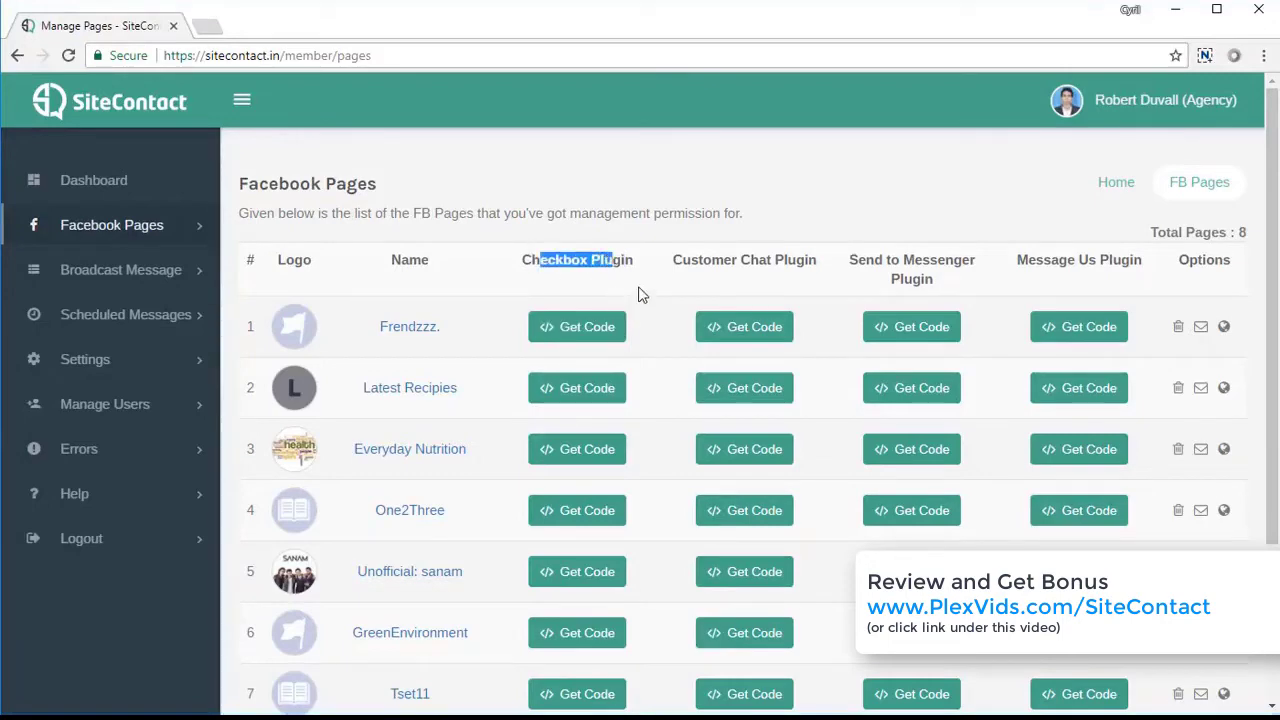
{"action": "left_click", "coordinate": [640, 291]}
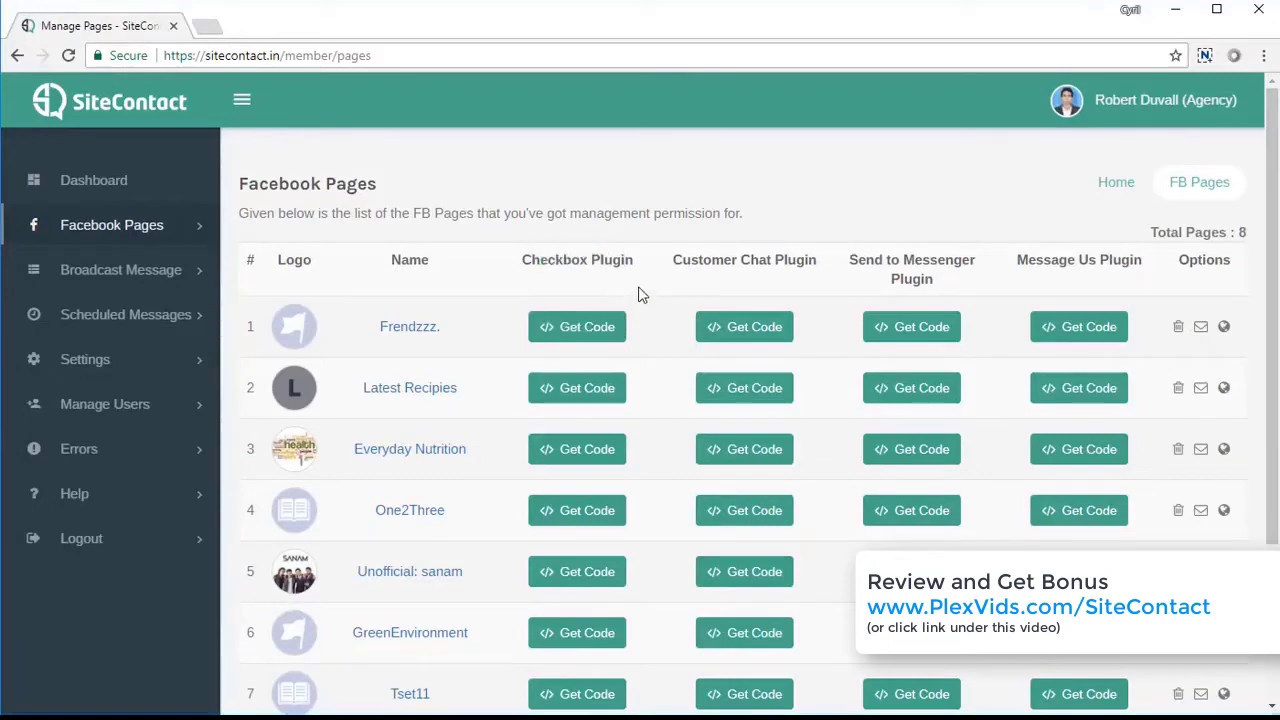
- Open the Checkbox plugin code generator for the Frendzzz. page and set the website domain to teknikforce.in
{"action": "left_click", "coordinate": [579, 333]}
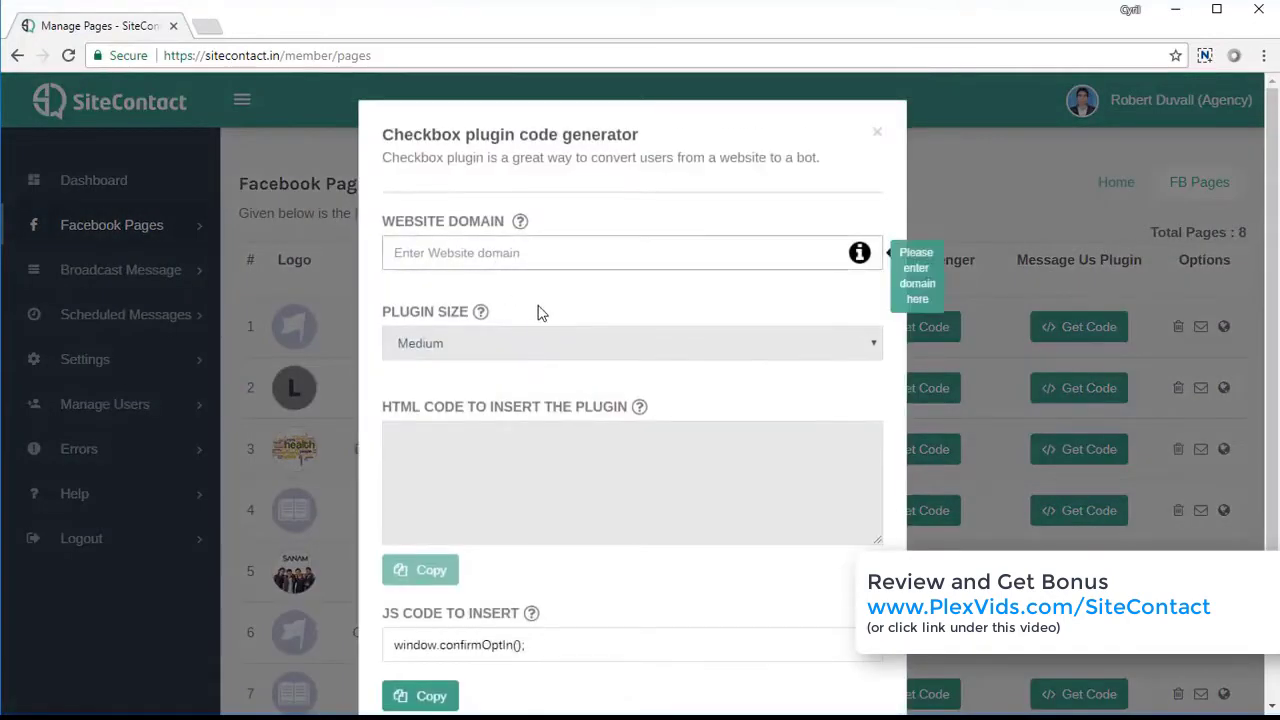
{"action": "type", "text": "tekni"}
{"action": "type", "text": "kforce.com"}
{"action": "key", "text": "BackSpace"}
{"action": "key", "text": "BackSpace"}
{"action": "key", "text": "BackSpace"}
{"action": "key", "text": "BackSpace"}
{"action": "type", "text": ".in"}
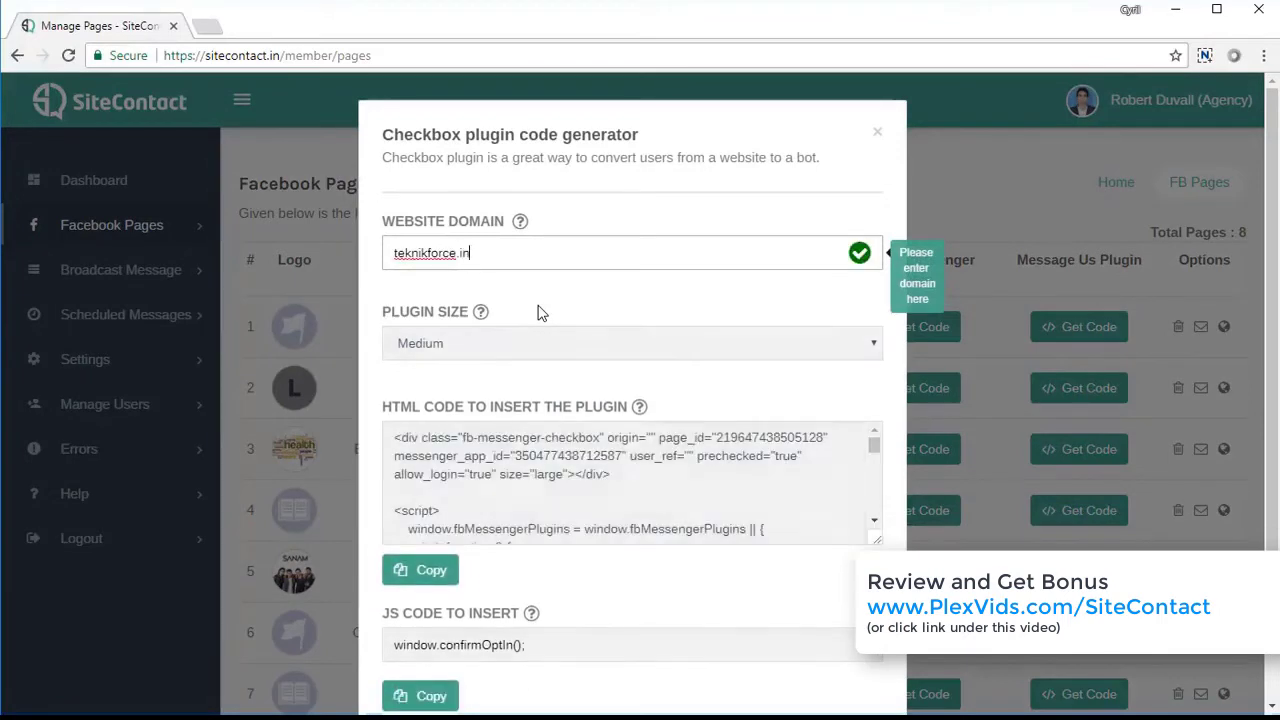
- Try the Small, Medium and Large plugin sizes and set the size back to Medium
{"action": "left_click", "coordinate": [537, 343]}
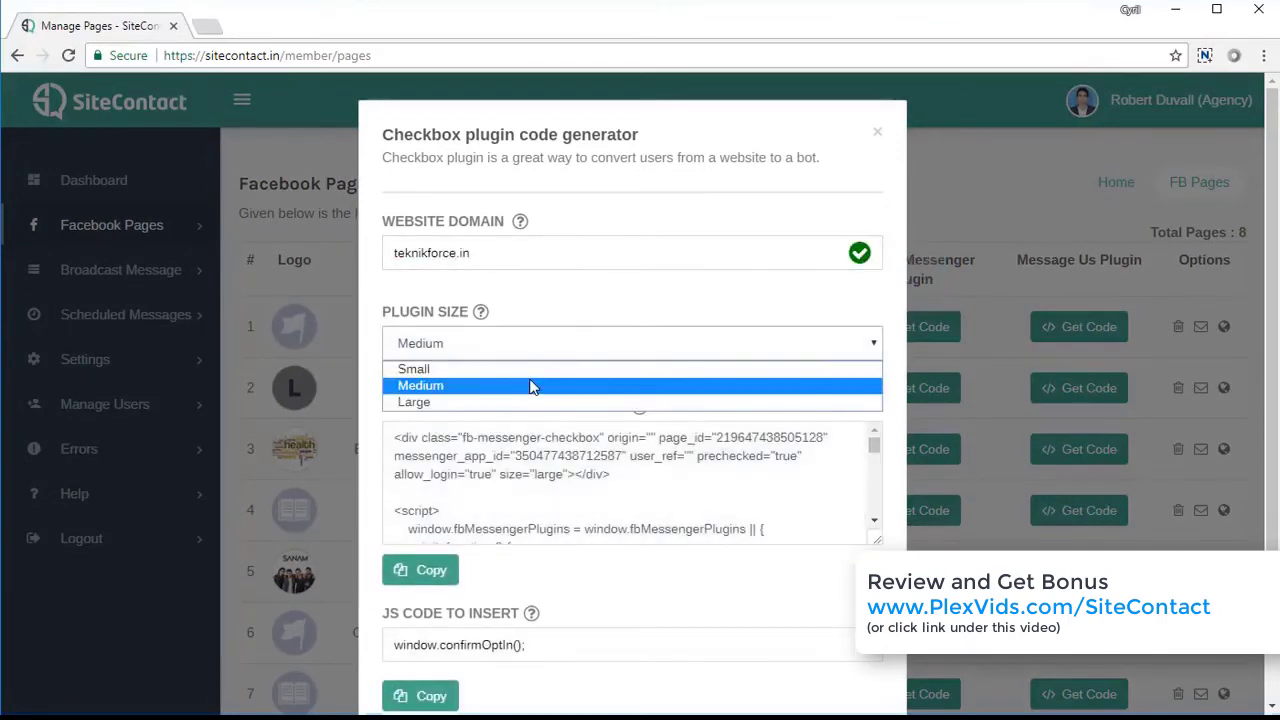
{"action": "left_click", "coordinate": [528, 369]}
{"action": "left_click", "coordinate": [520, 345]}
{"action": "left_click", "coordinate": [505, 386]}
{"action": "left_click", "coordinate": [517, 352]}
{"action": "left_click", "coordinate": [503, 402]}
{"action": "left_click", "coordinate": [512, 352]}
{"action": "left_click", "coordinate": [503, 386]}
- Copy the generated HTML code for the checkbox plugin and review it with the JS code
{"action": "mouse_move", "coordinate": [875, 448]}
{"action": "left_mouse_down"}
{"action": "mouse_move", "coordinate": [874, 512]}
{"action": "mouse_move", "coordinate": [874, 438]}
{"action": "left_mouse_up"}
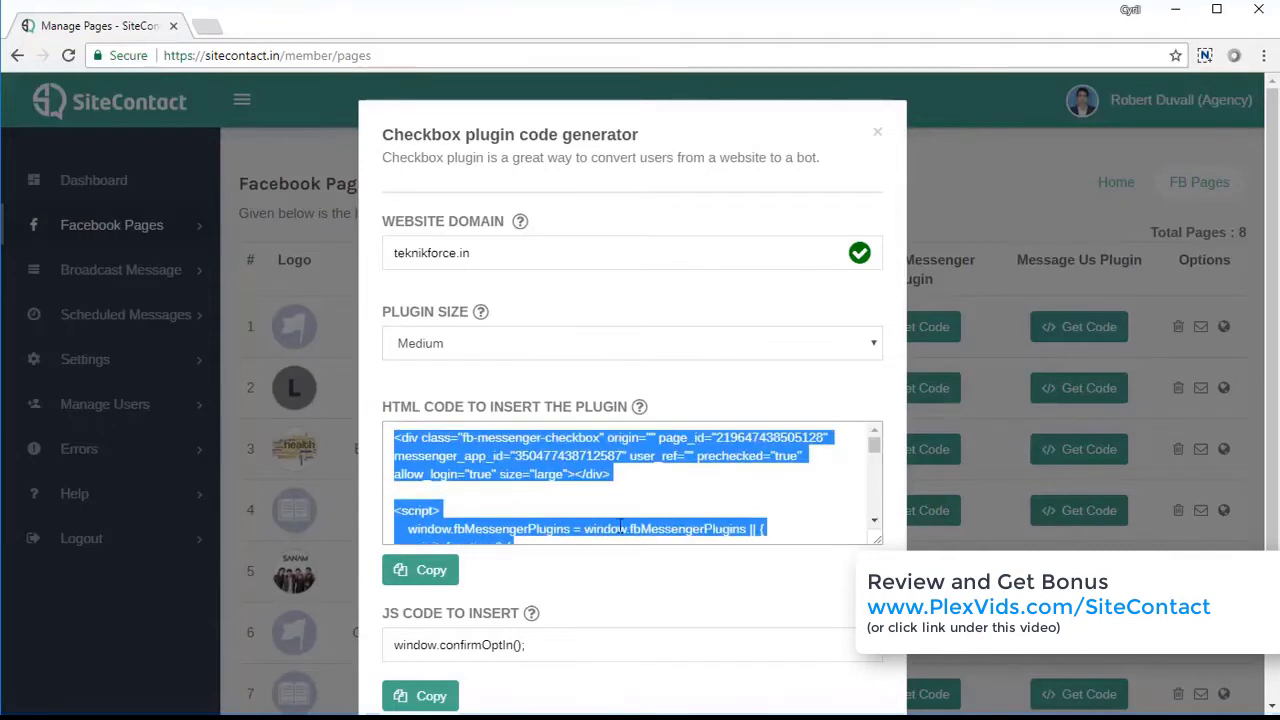
{"action": "left_click", "coordinate": [415, 575]}
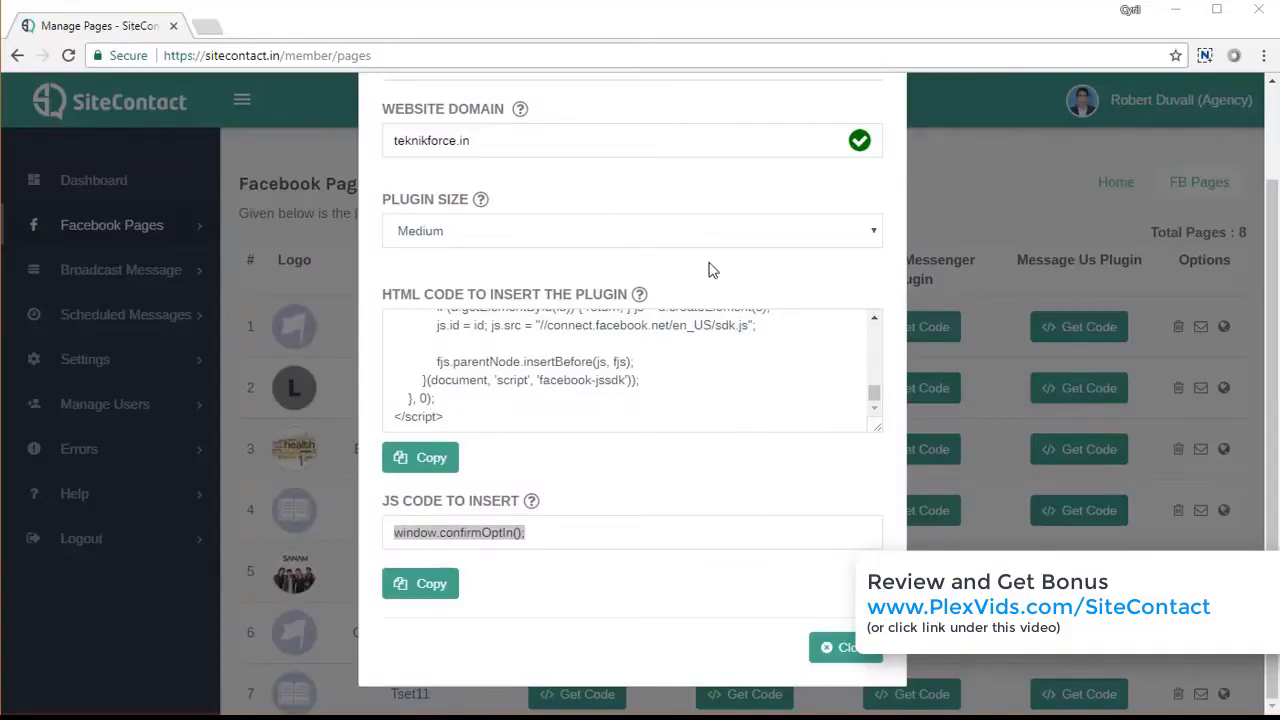
{"action": "left_click", "coordinate": [592, 374]}
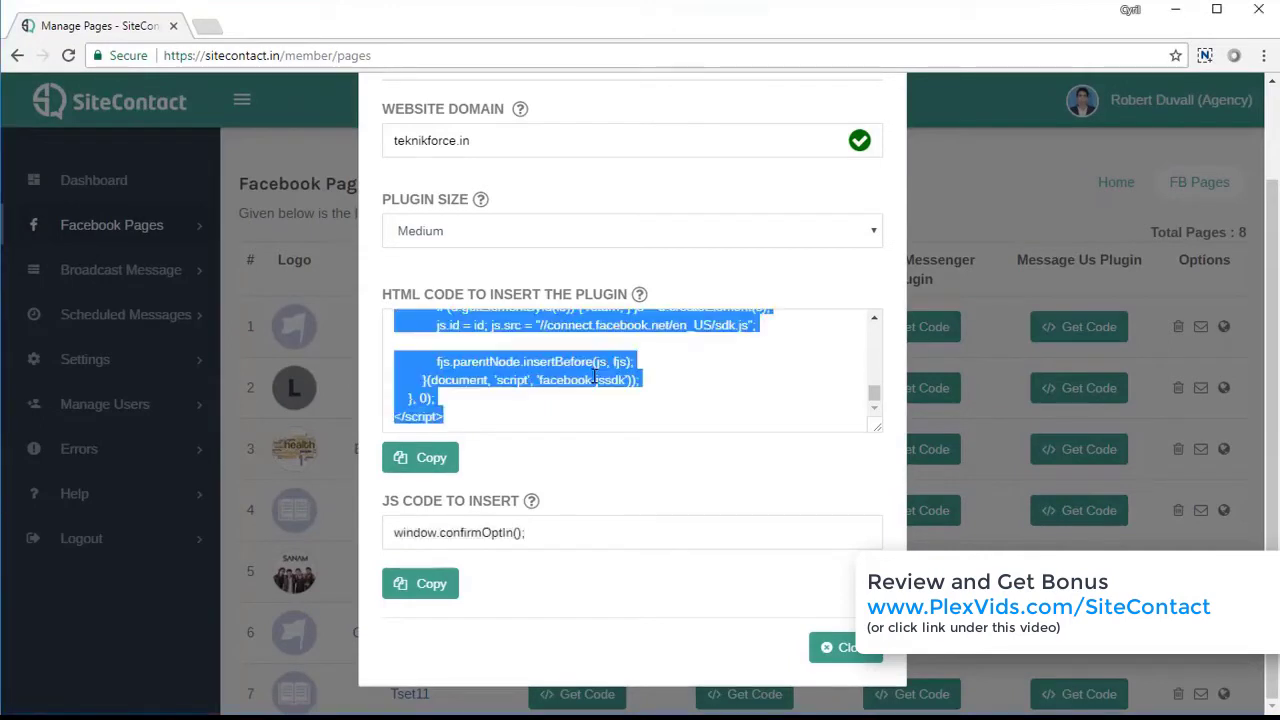
{"action": "left_click", "coordinate": [577, 530]}
{"action": "left_click", "coordinate": [603, 383]}
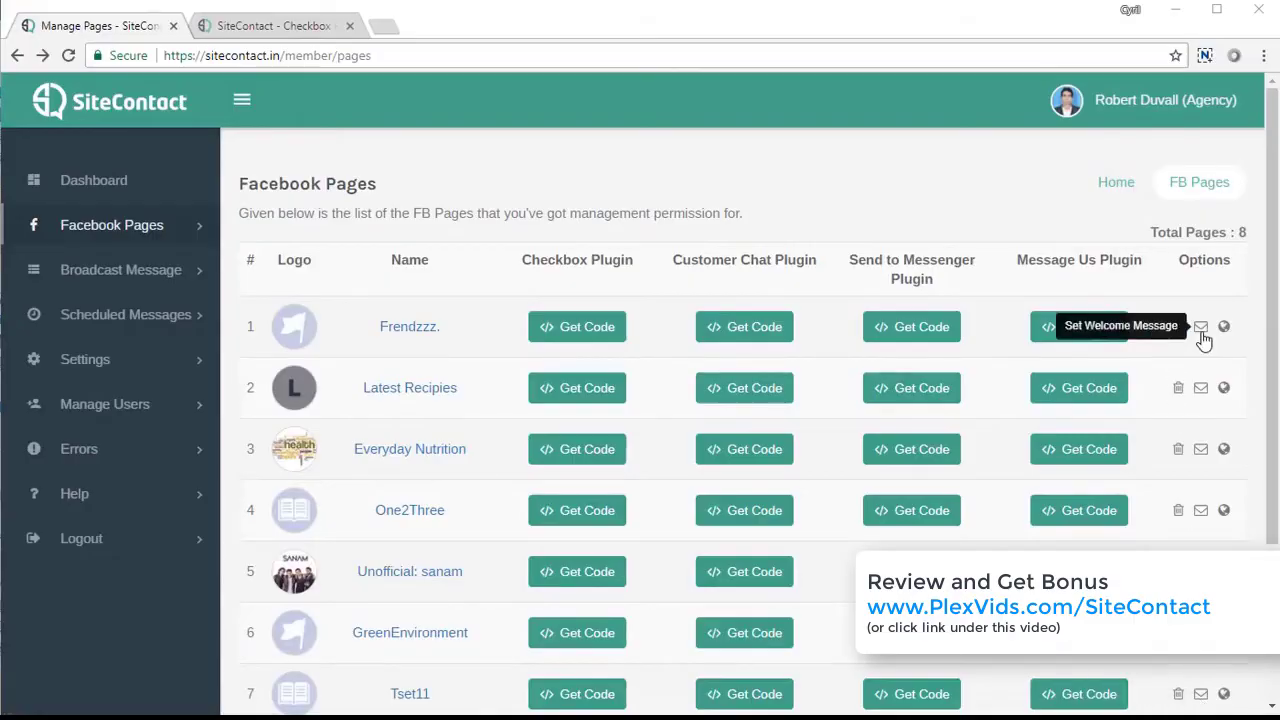
{"action": "left_click", "coordinate": [1201, 331]}
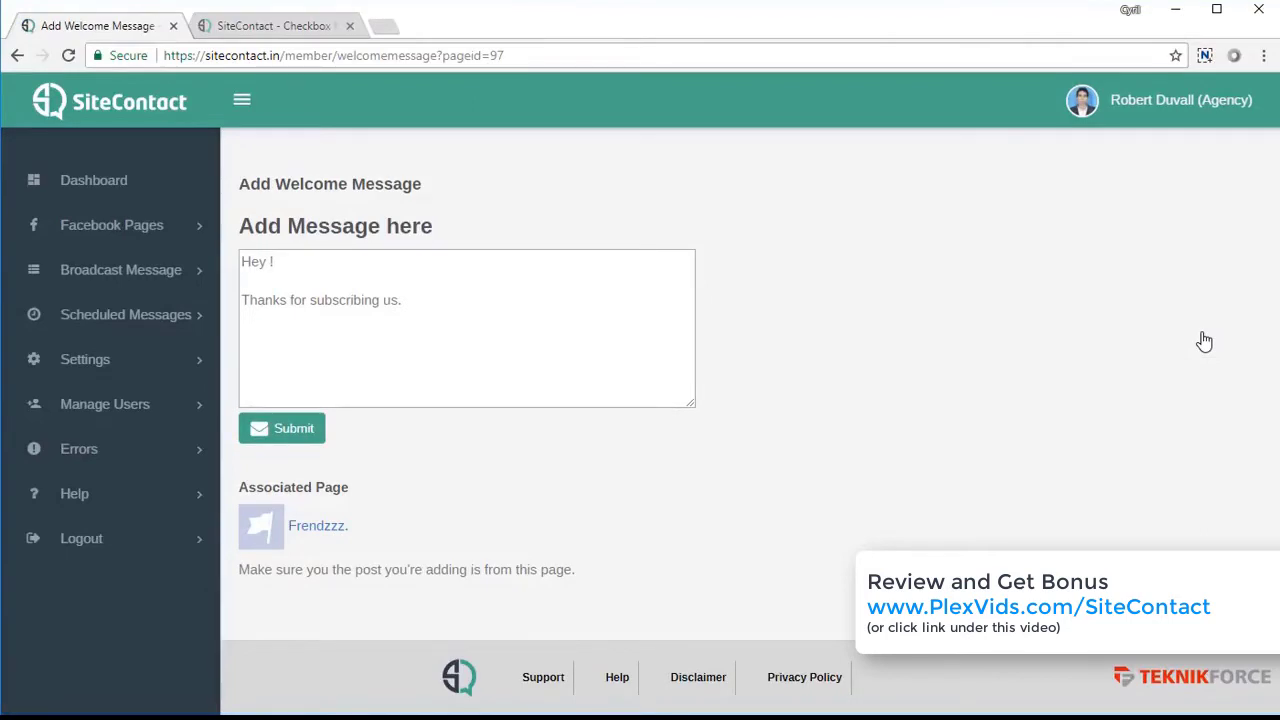
{"action": "left_click", "coordinate": [585, 315]}
{"action": "left_click_drag", "start_coordinate": [494, 300], "coordinate": [113, 238]}
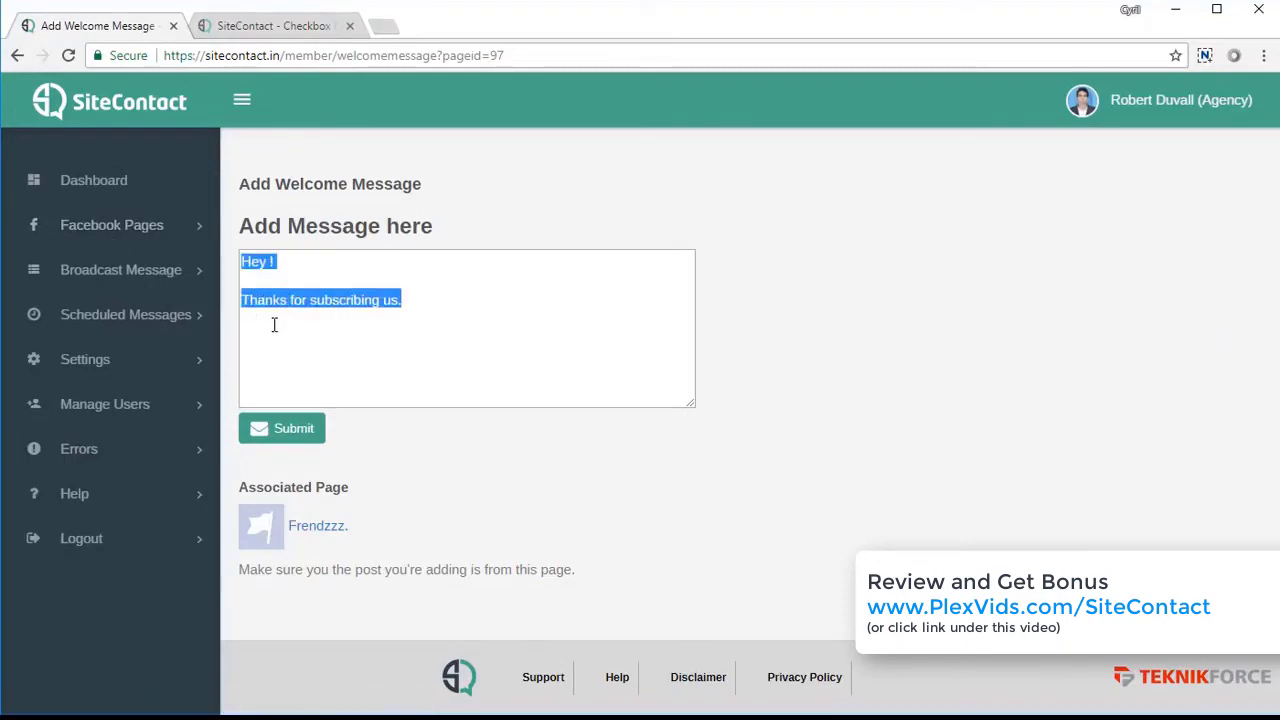
{"action": "key", "text": "ctrl+v"}
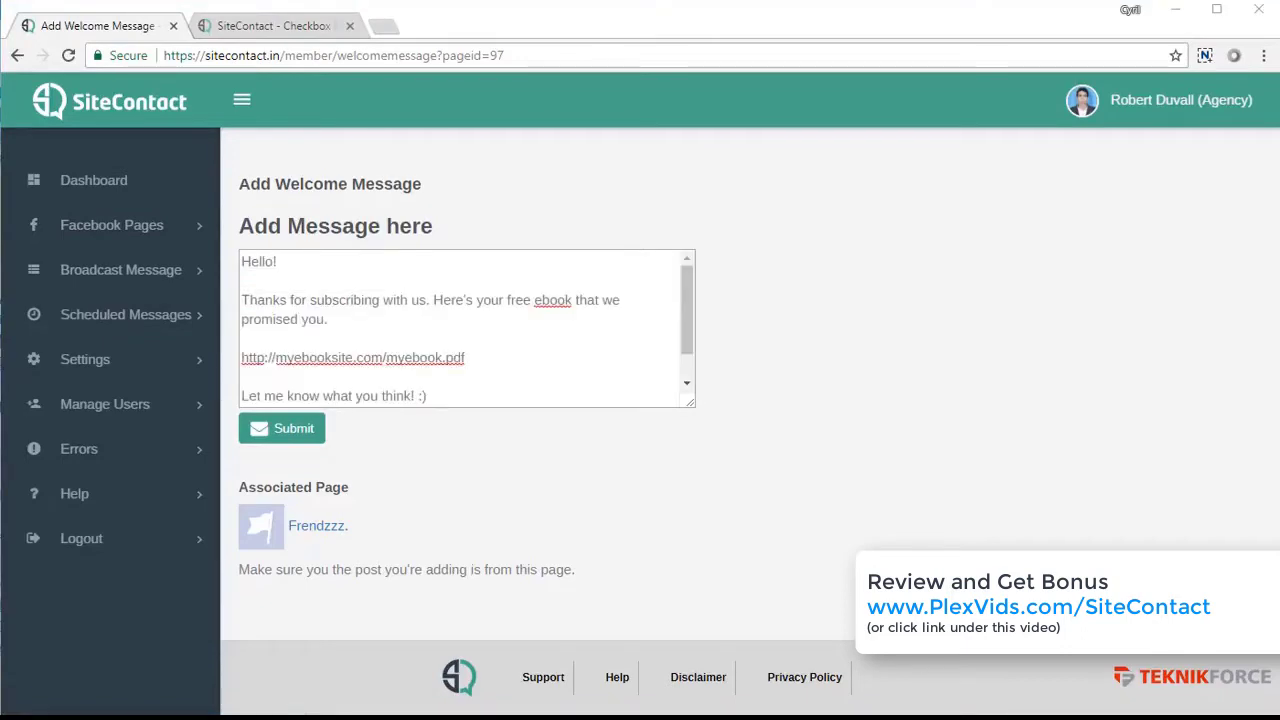
{"action": "triple_click", "coordinate": [389, 309]}
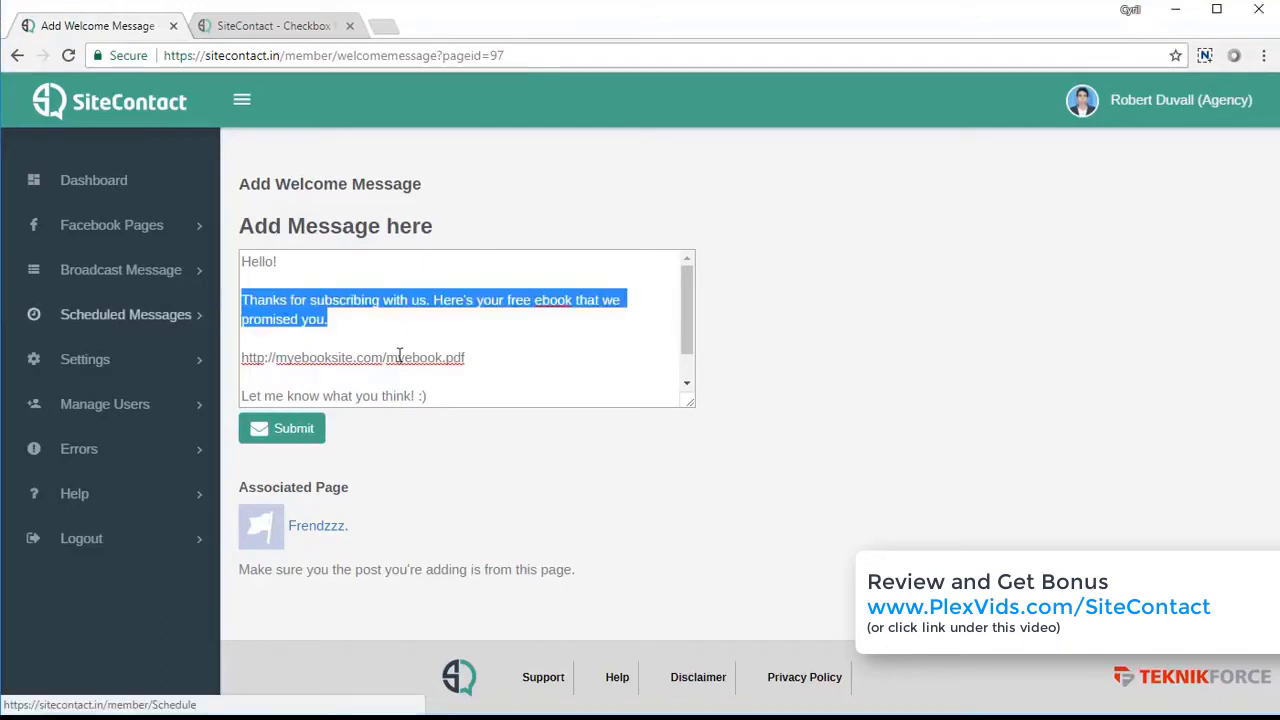
{"action": "left_click_drag", "start_coordinate": [478, 360], "coordinate": [236, 359]}
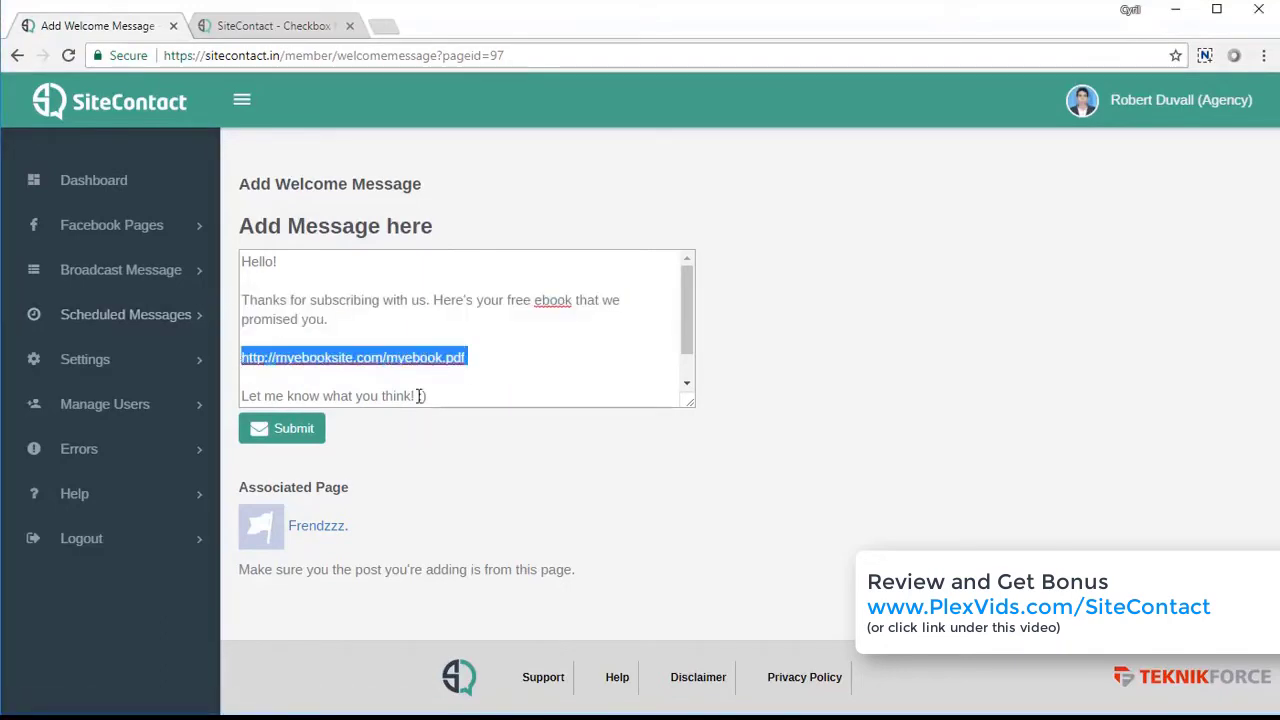
- Review the rest of the welcome message for the Frendzzz. page and submit it
{"action": "left_click", "coordinate": [484, 382]}
{"action": "scroll", "coordinate": [484, 382], "scroll_direction": "down", "scroll_amount": 1}
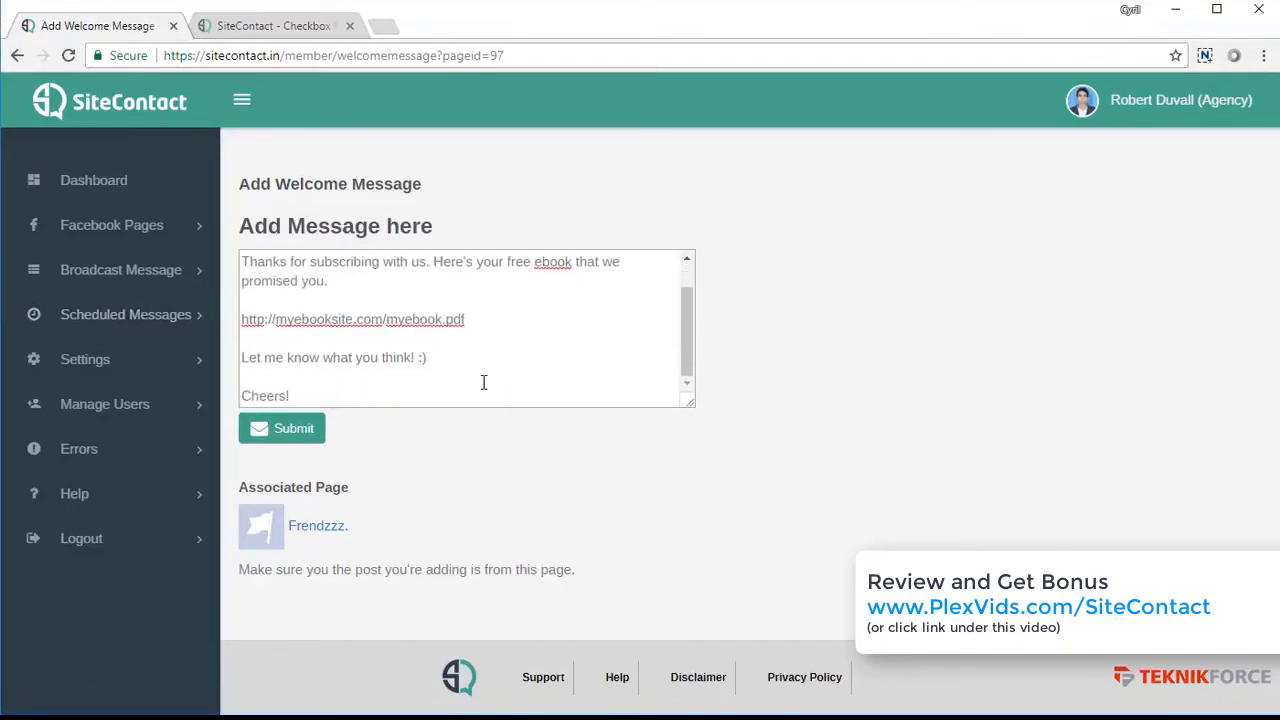
{"action": "left_click", "coordinate": [298, 428]}
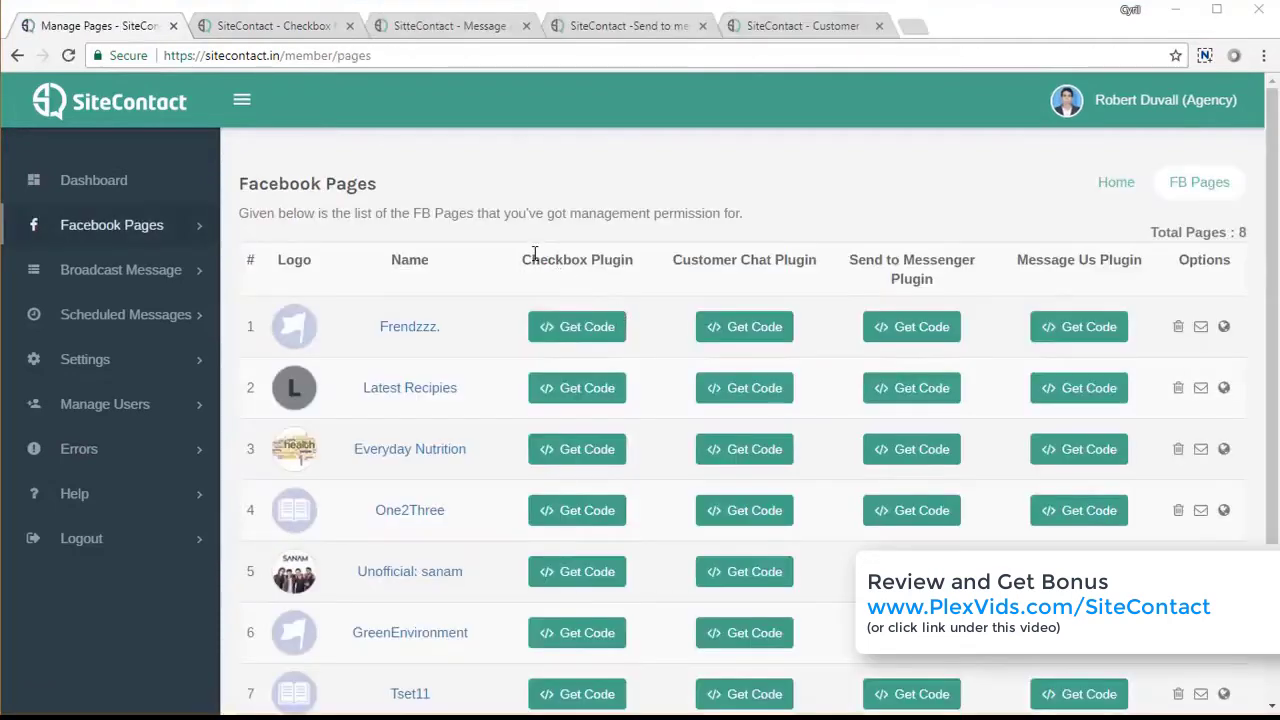
- Switch to the Checkbox Plugin demo page, tick the Send to Messenger checkbox and opt in
{"action": "left_click_drag", "start_coordinate": [527, 253], "coordinate": [1096, 291]}
{"action": "left_click", "coordinate": [1096, 291]}
{"action": "left_click", "coordinate": [301, 30]}
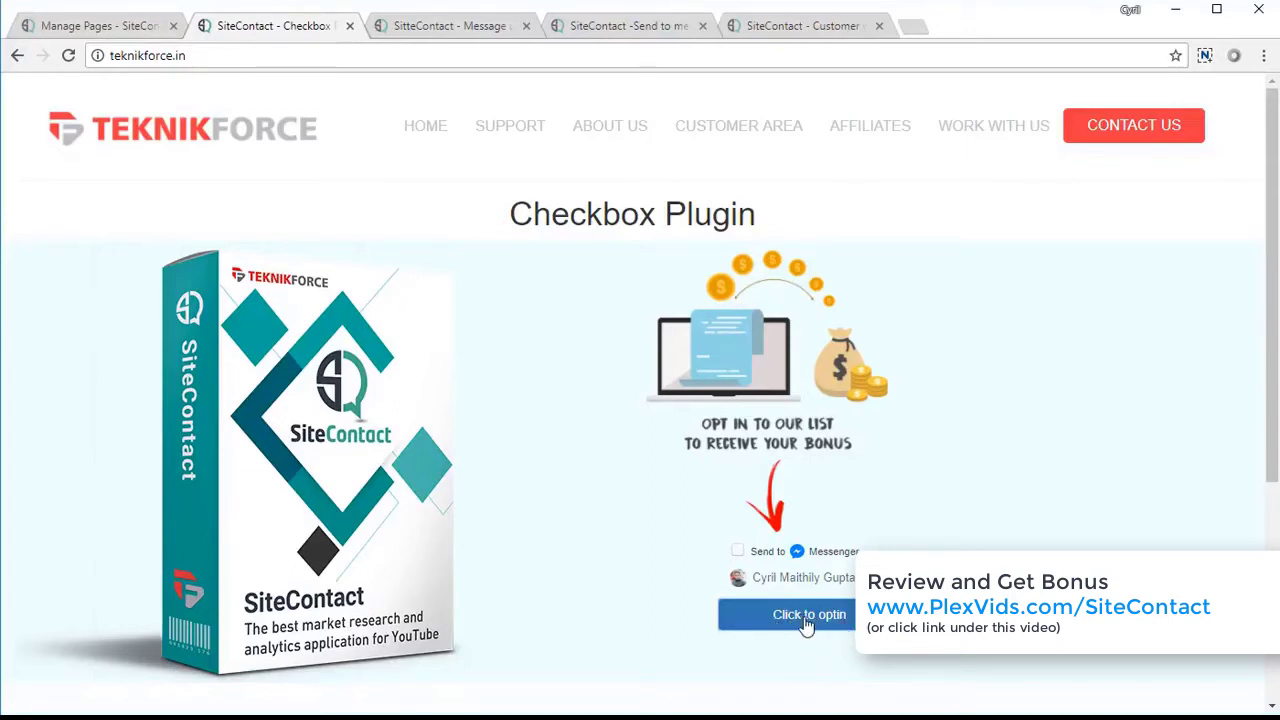
{"action": "left_click", "coordinate": [739, 556]}
{"action": "left_click", "coordinate": [848, 614]}
{"action": "triple_click", "coordinate": [725, 563]}
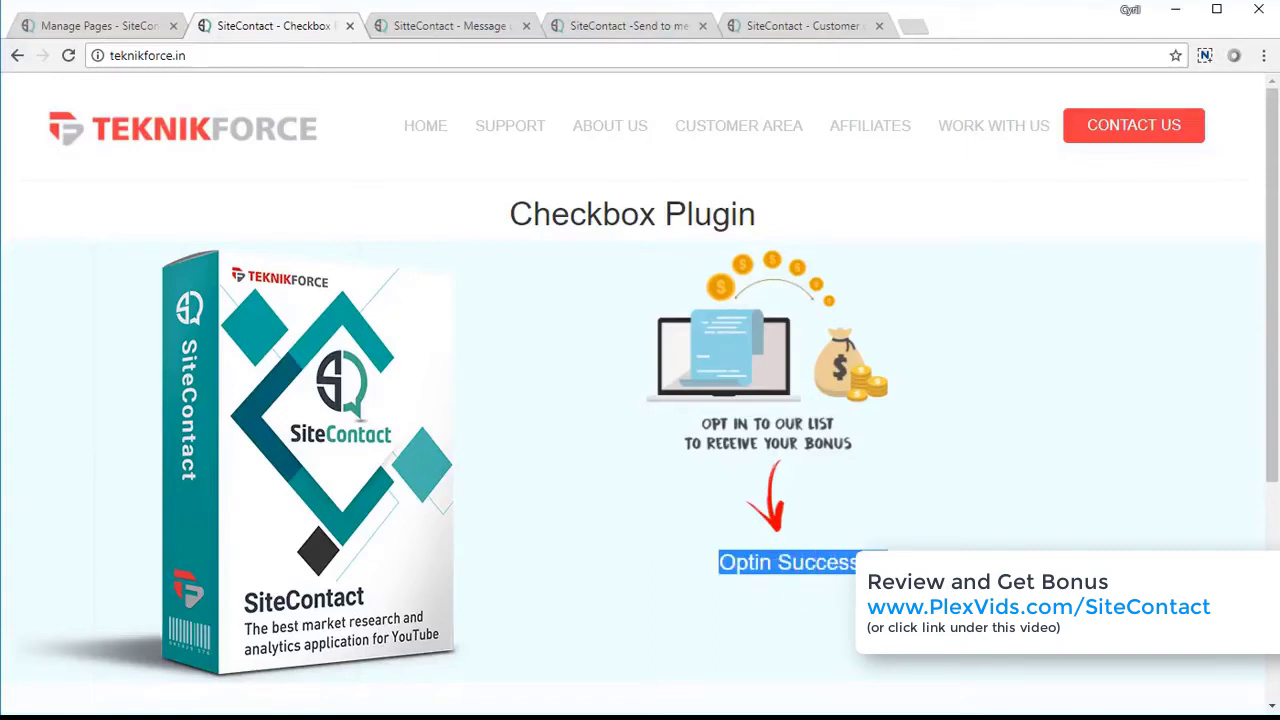
{"action": "left_click", "coordinate": [725, 563]}
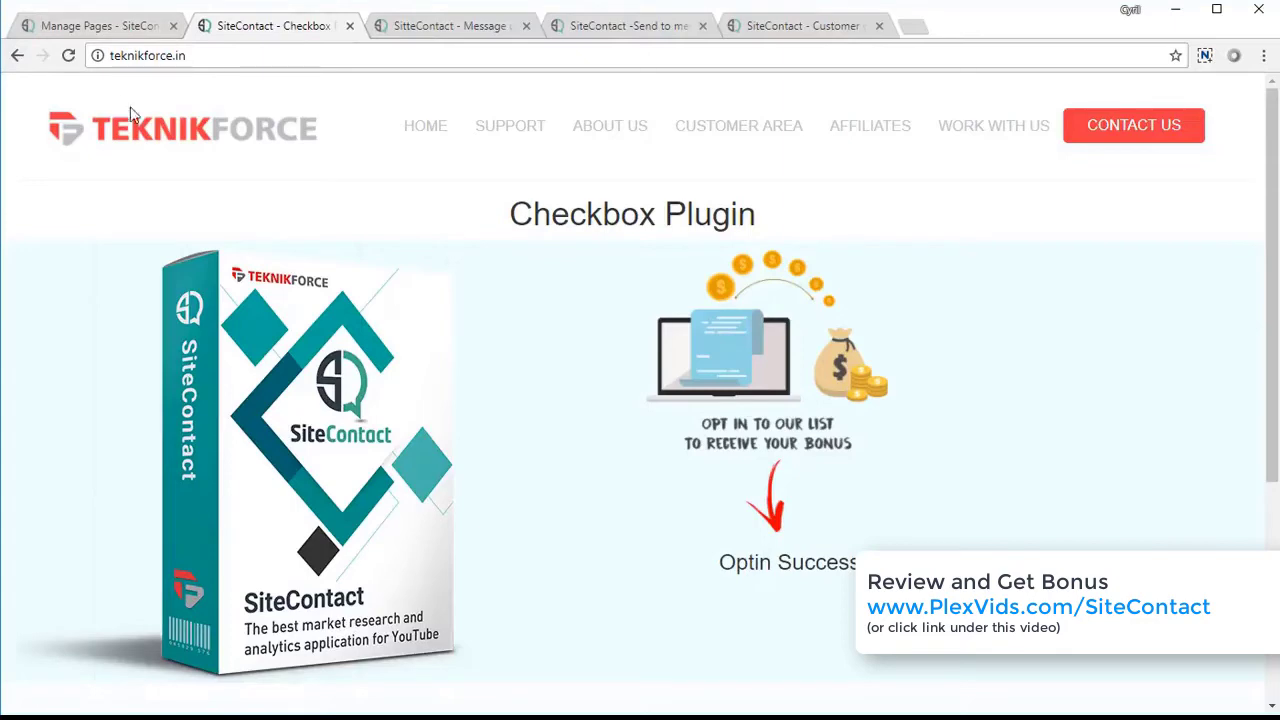
- Open the Frendzzz. conversation through the Message Us plugin demo page, continuing with the current Facebook account, and review the received welcome message
{"action": "left_click", "coordinate": [115, 27]}
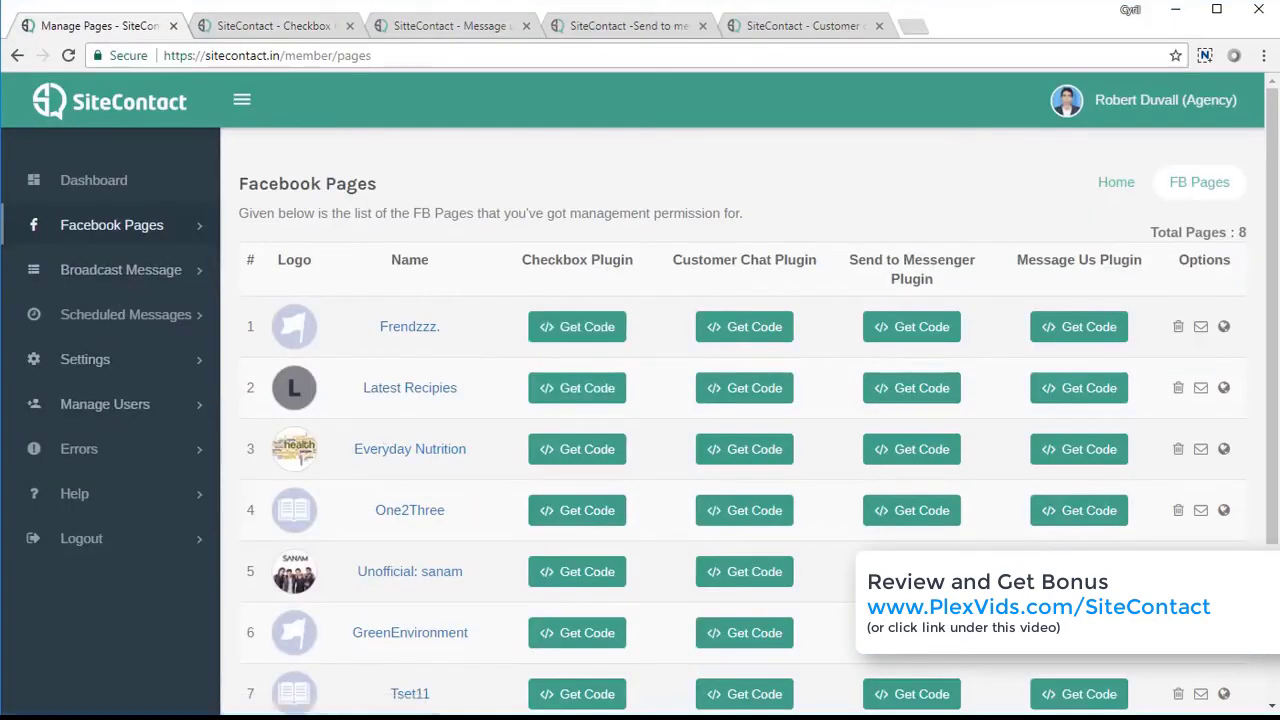
{"action": "left_click", "coordinate": [270, 26]}
{"action": "left_click", "coordinate": [443, 27]}
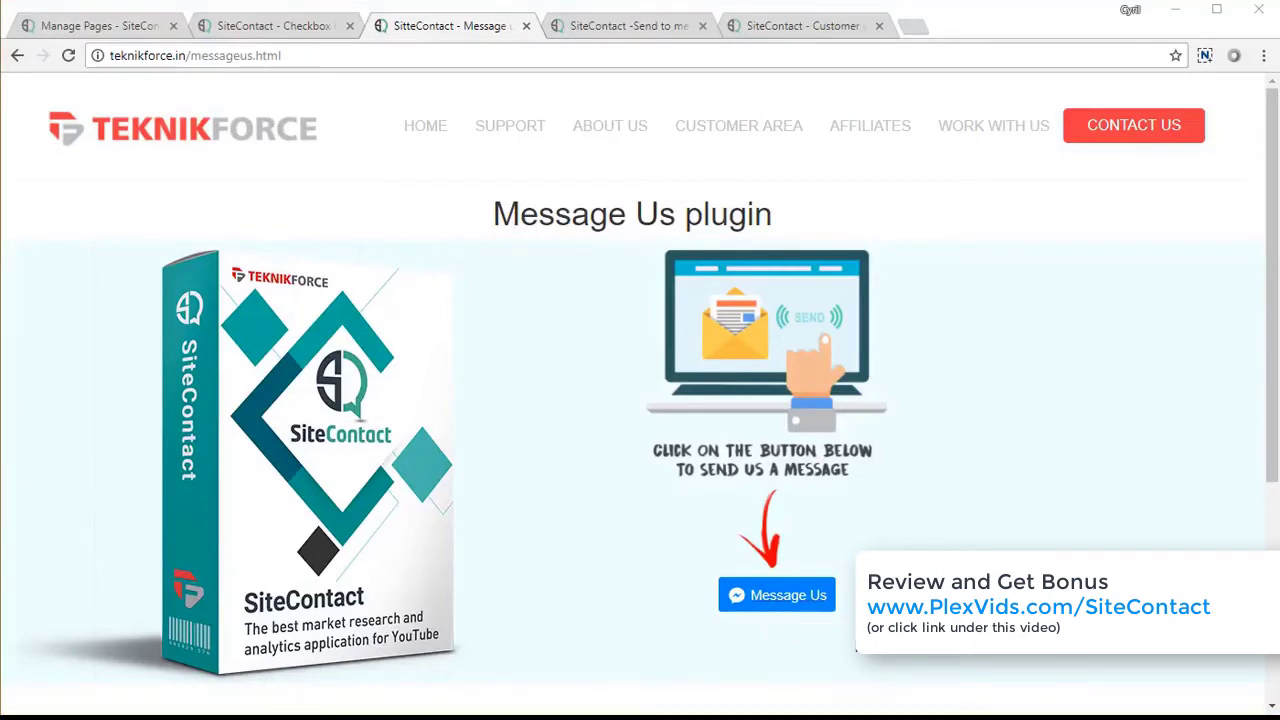
{"action": "left_click", "coordinate": [811, 611]}
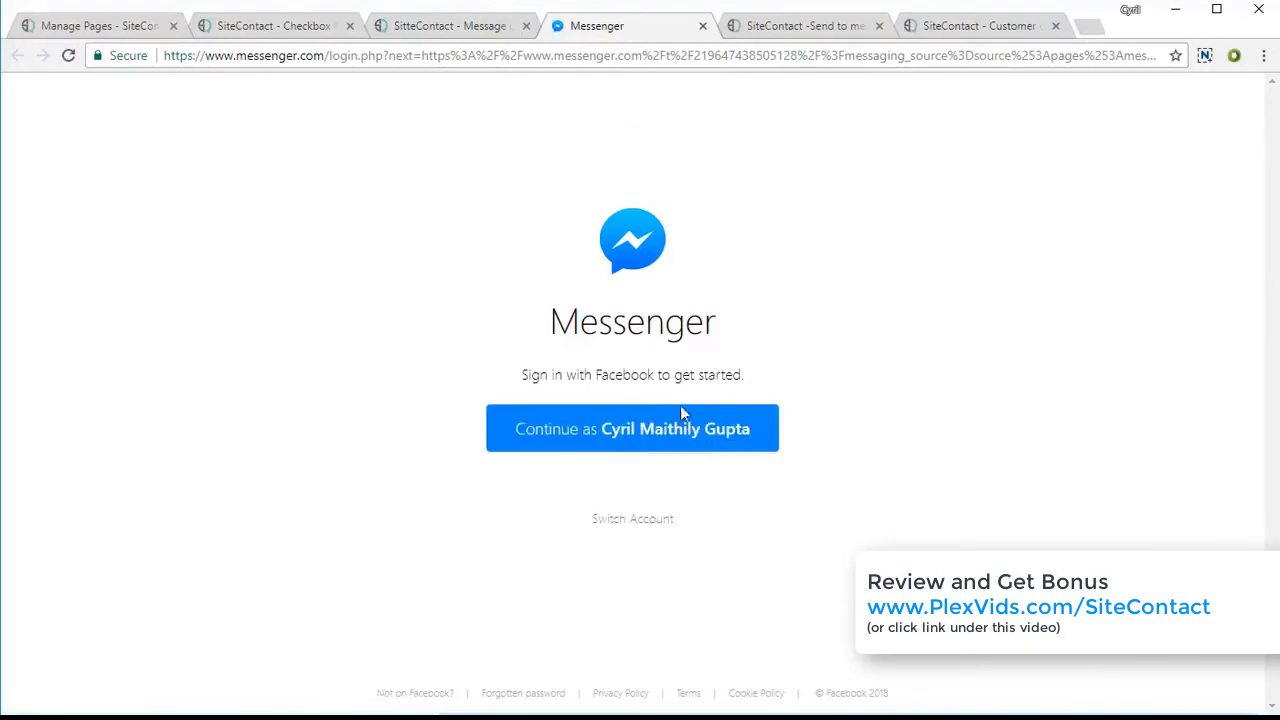
{"action": "left_click", "coordinate": [690, 434]}
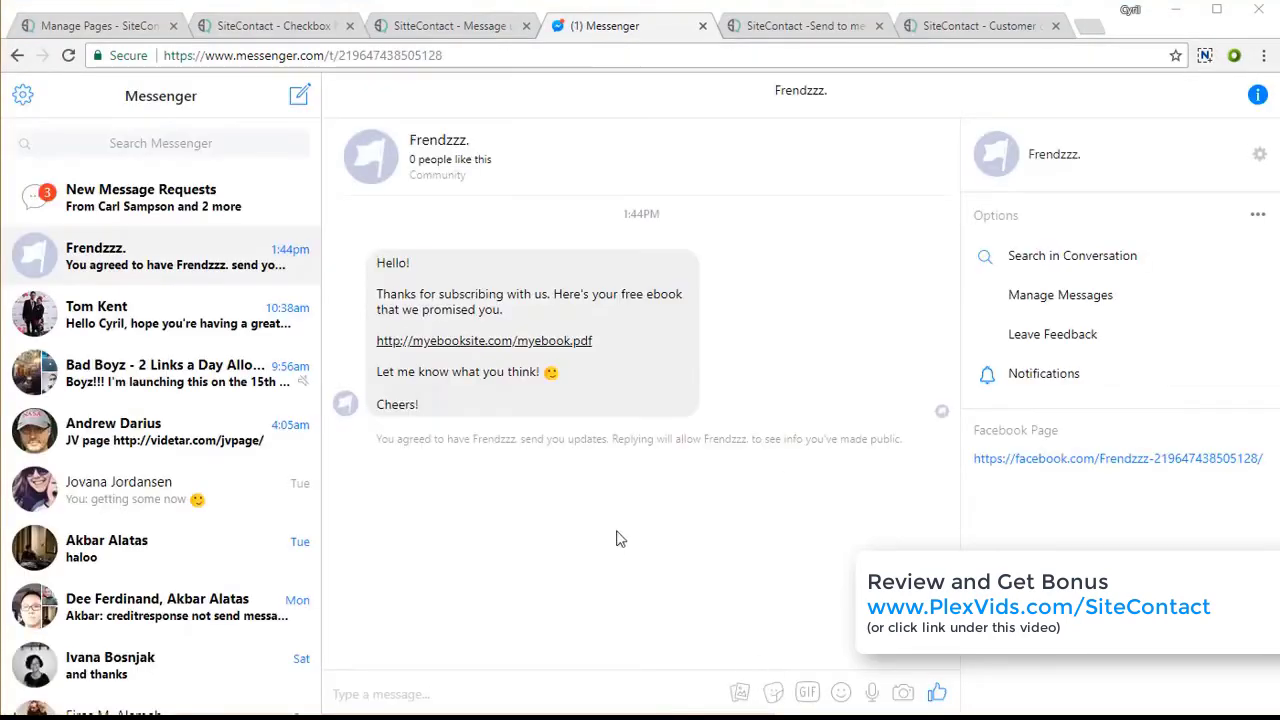
{"action": "left_click_drag", "start_coordinate": [378, 280], "coordinate": [565, 385]}
{"action": "left_click", "coordinate": [440, 410]}
{"action": "left_click", "coordinate": [469, 503]}
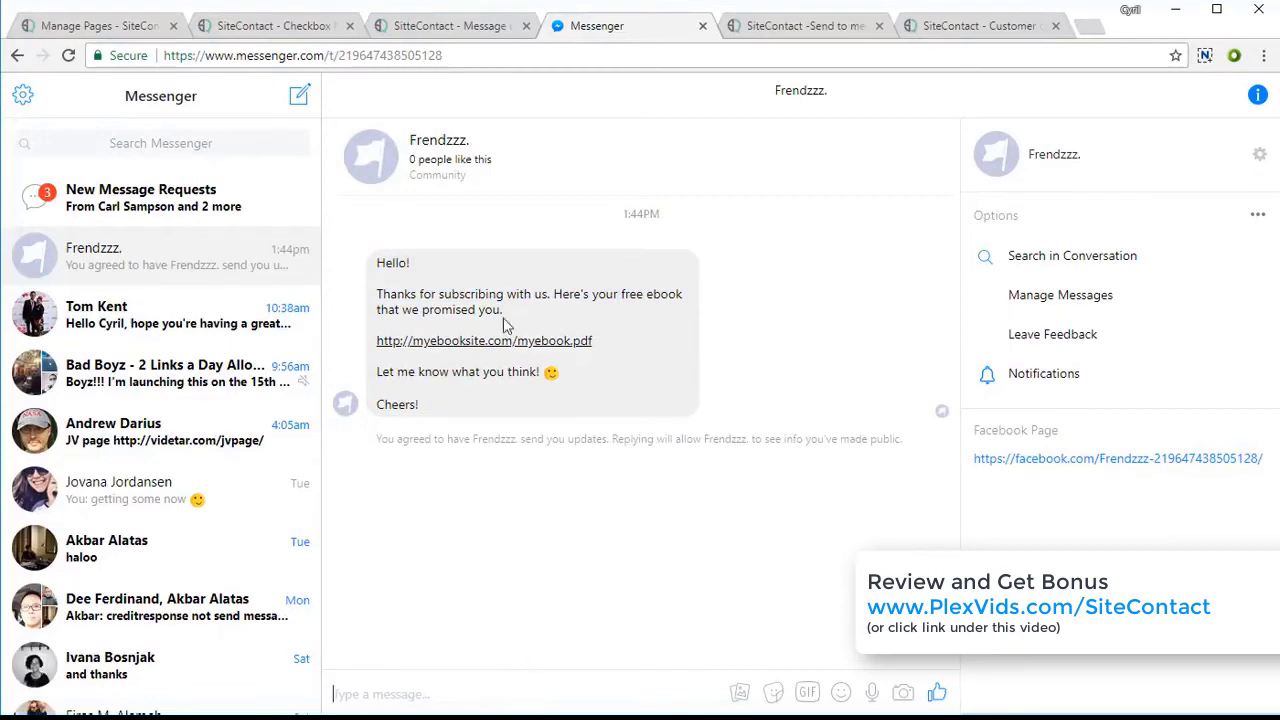
- Subscribe to Frendzzz. through the Send to Messenger plugin demo page with the current Facebook account and check the welcome message in Messenger
{"action": "left_click", "coordinate": [448, 26]}
{"action": "left_click", "coordinate": [36, 24]}
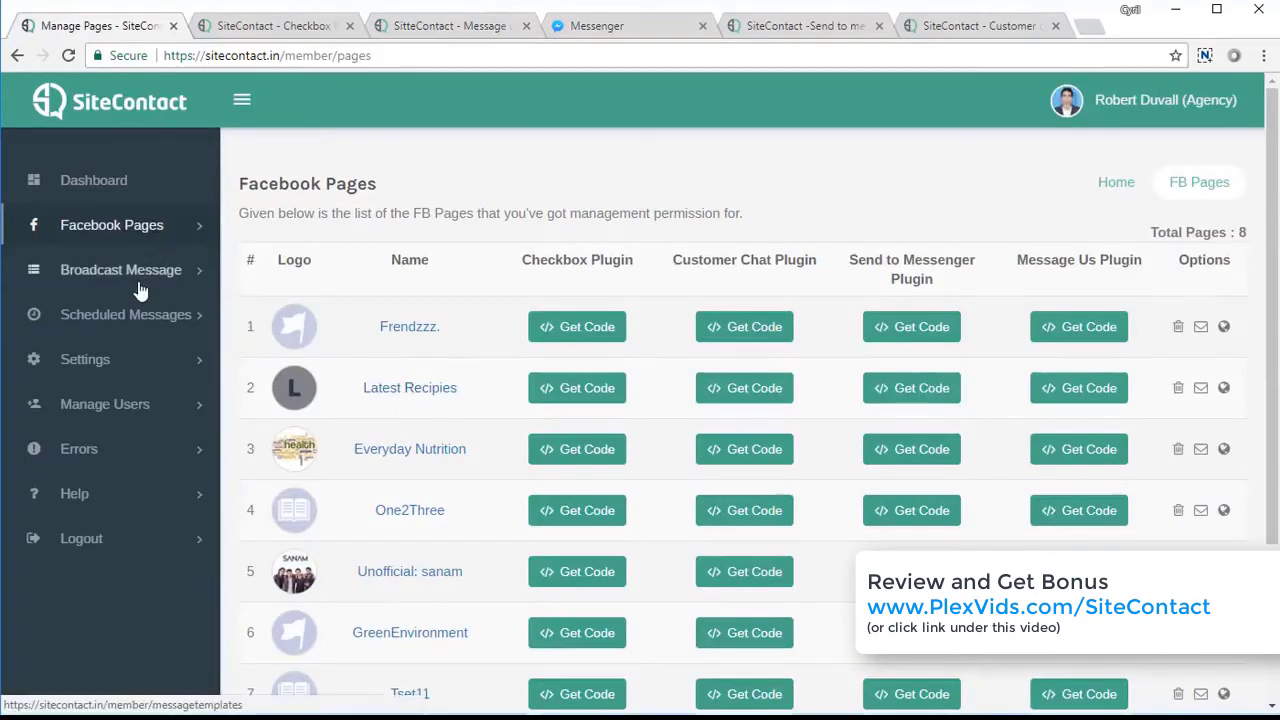
{"action": "left_click", "coordinate": [775, 26]}
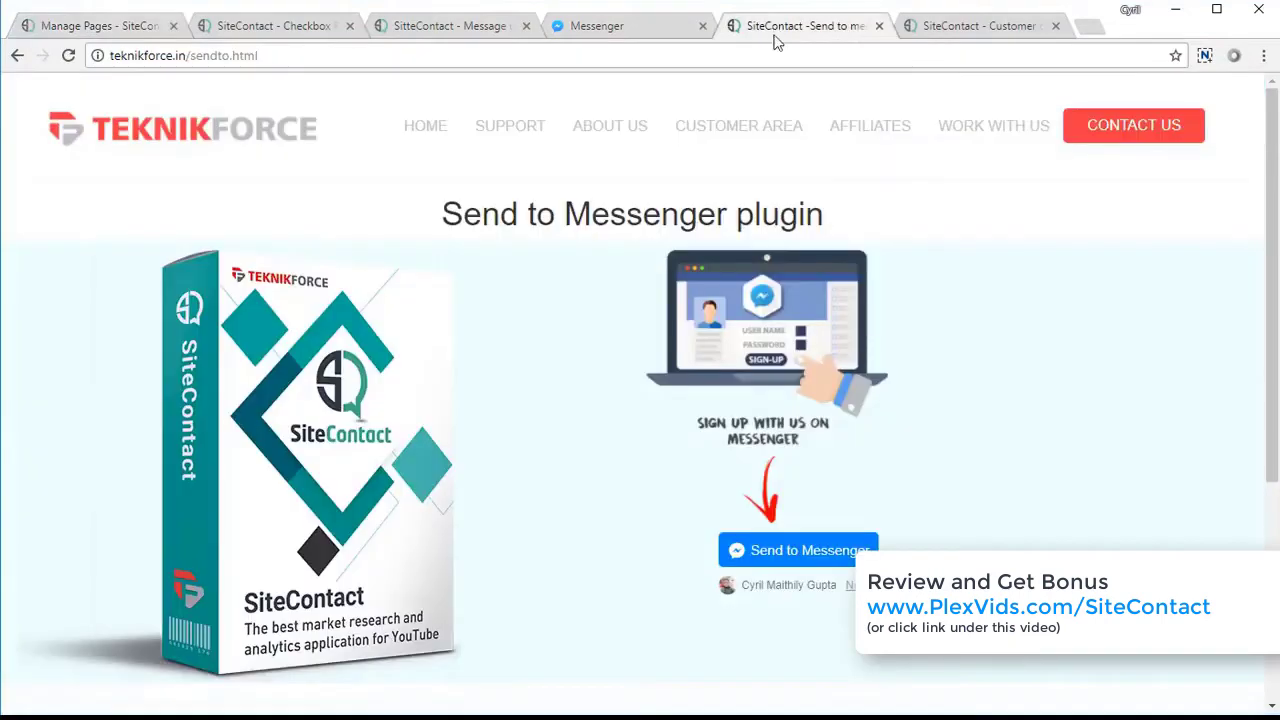
{"action": "left_click", "coordinate": [820, 558]}
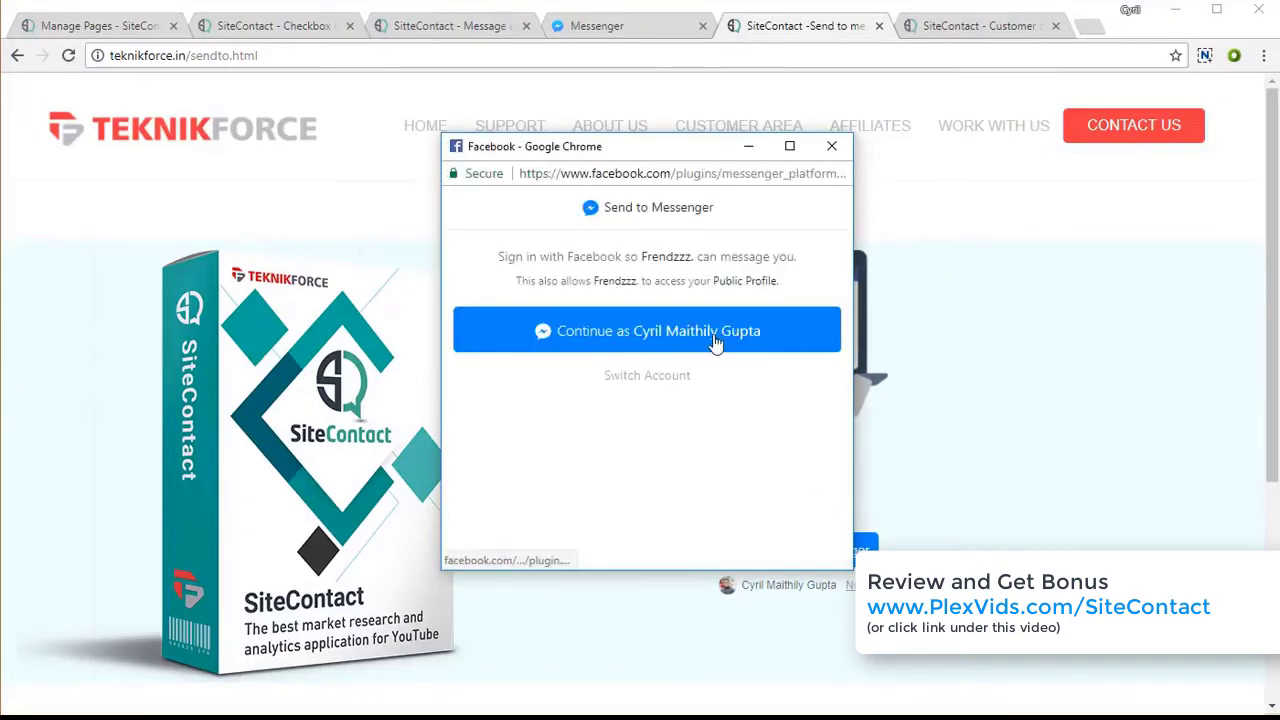
{"action": "left_click", "coordinate": [714, 340]}
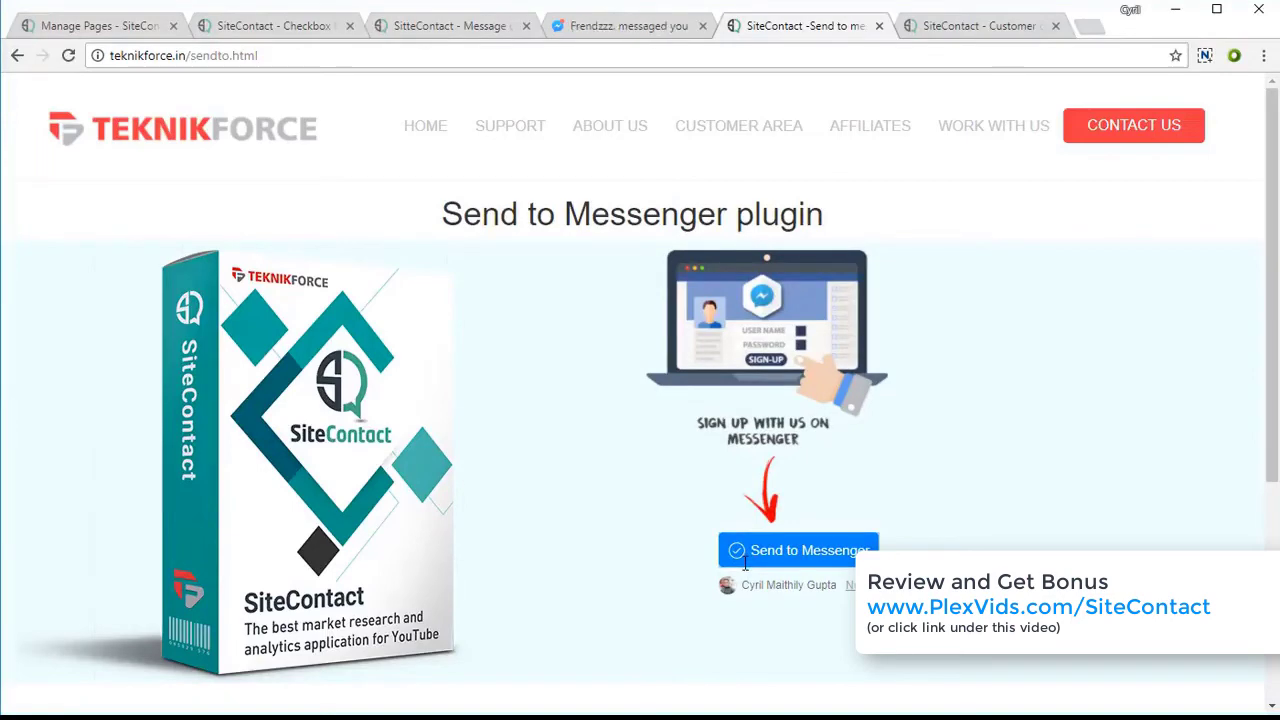
{"action": "left_click", "coordinate": [645, 30]}
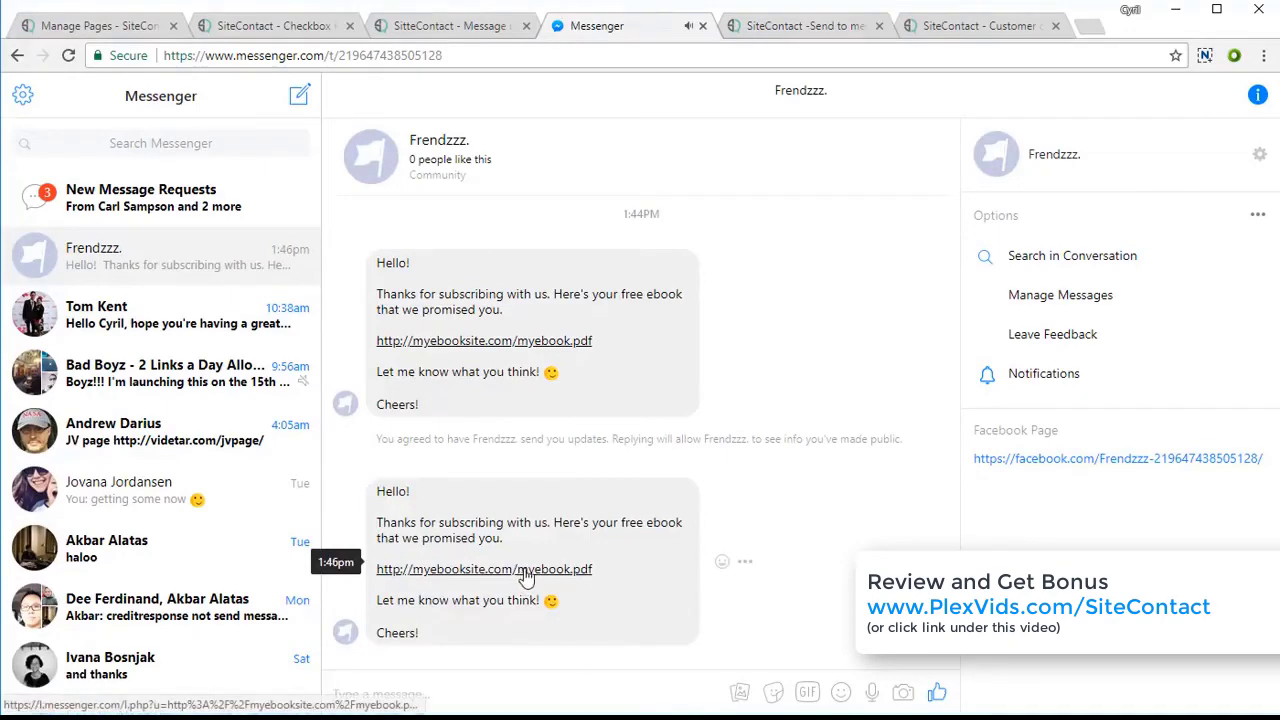
- Start a chat with Frendzzz. on the Customer Chat Plugin demo page using the current Facebook account and review the welcome message
{"action": "left_click", "coordinate": [794, 33]}
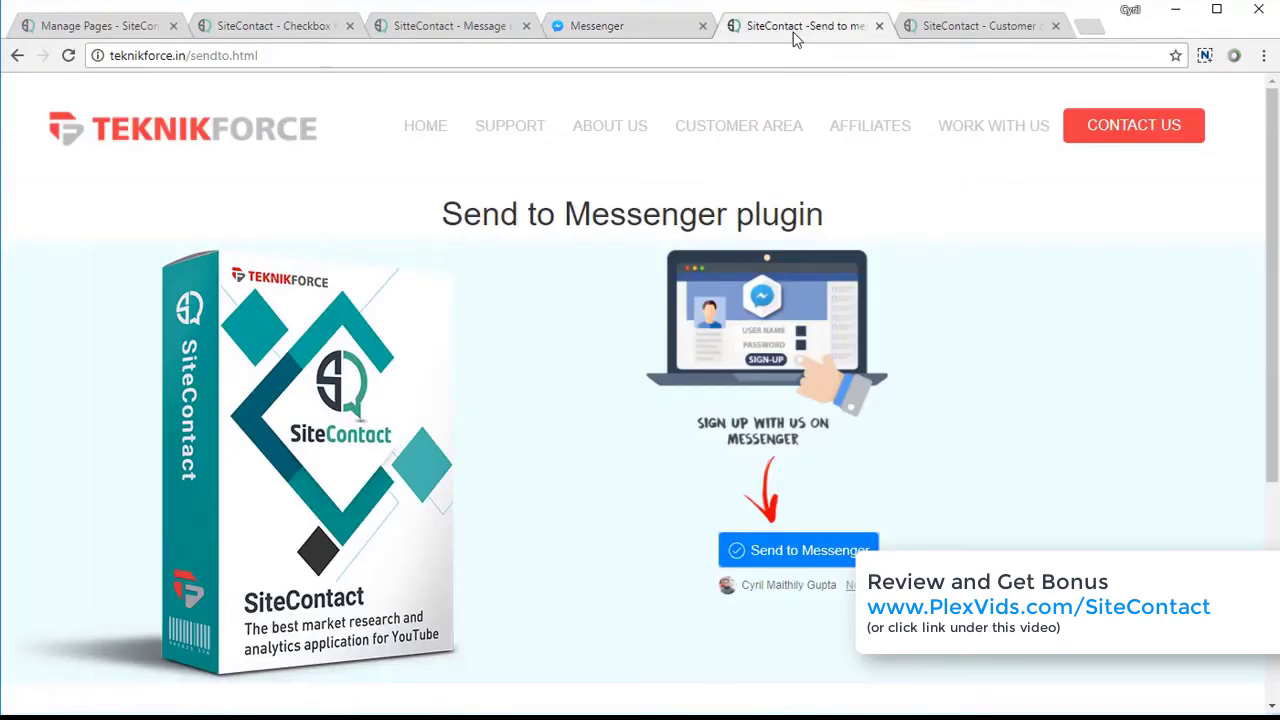
{"action": "left_click", "coordinate": [139, 34]}
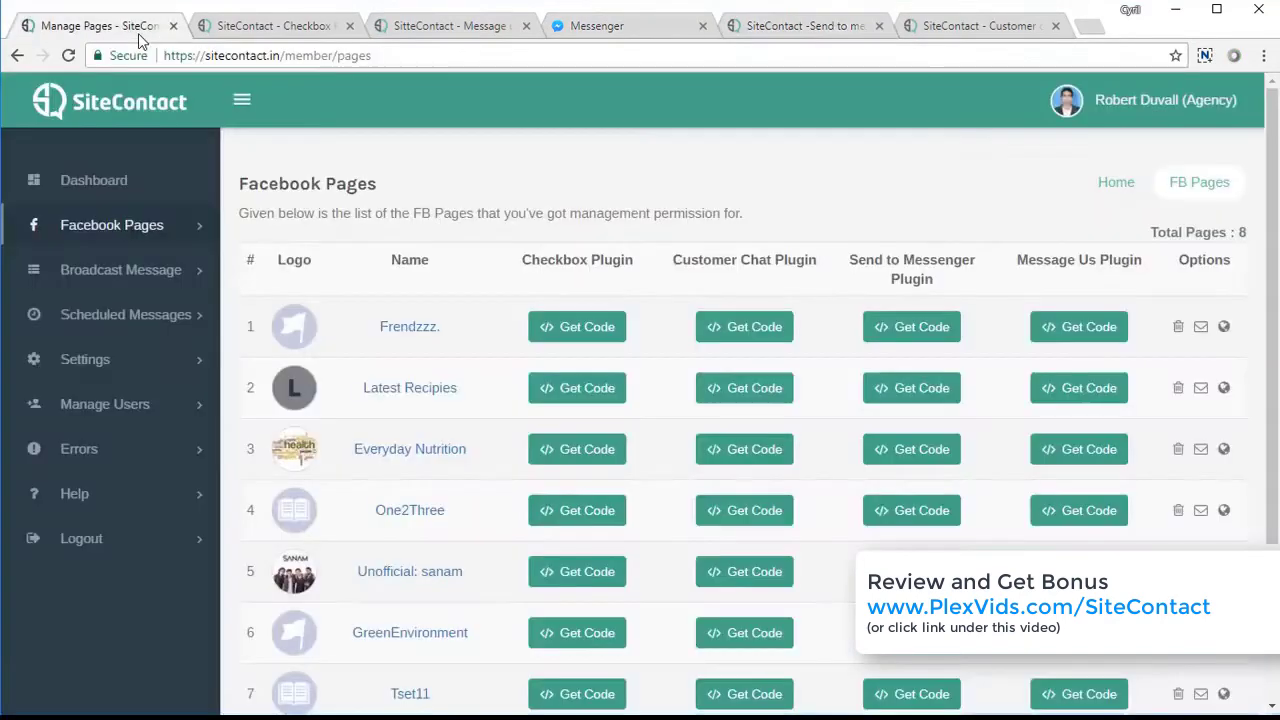
{"action": "left_click", "coordinate": [809, 30]}
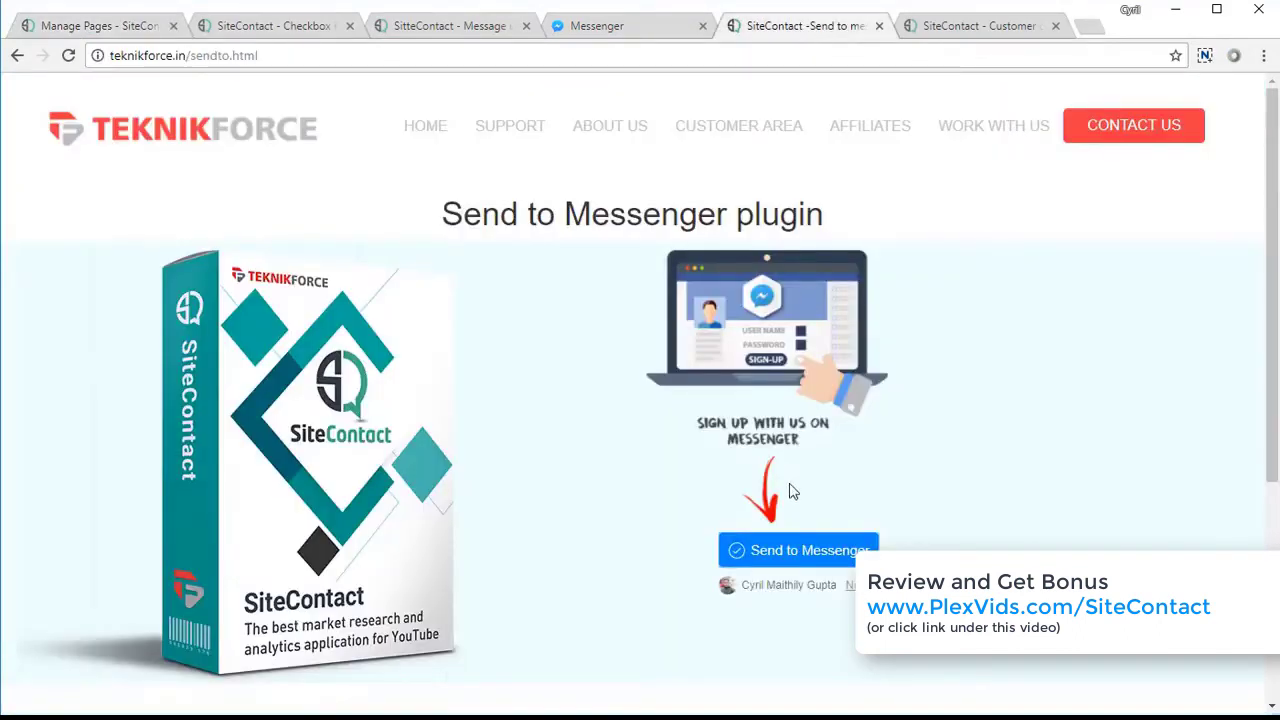
{"action": "left_click", "coordinate": [1000, 30]}
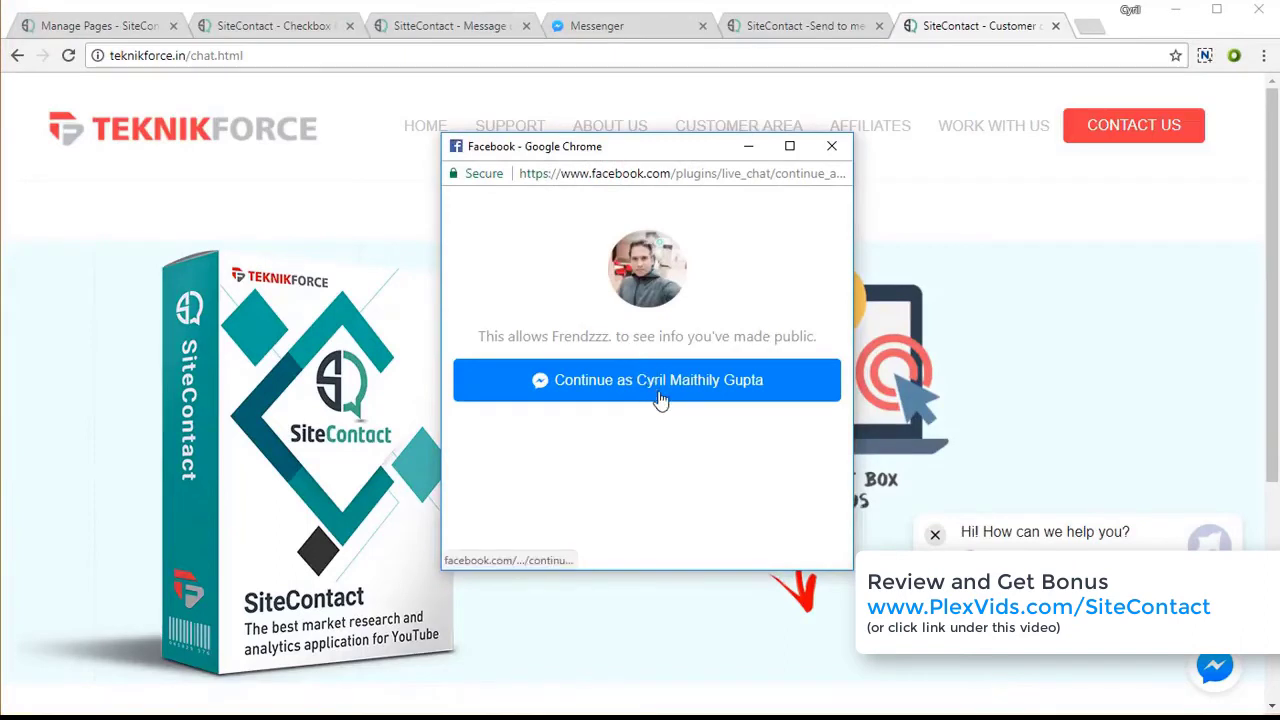
{"action": "left_click", "coordinate": [660, 398]}
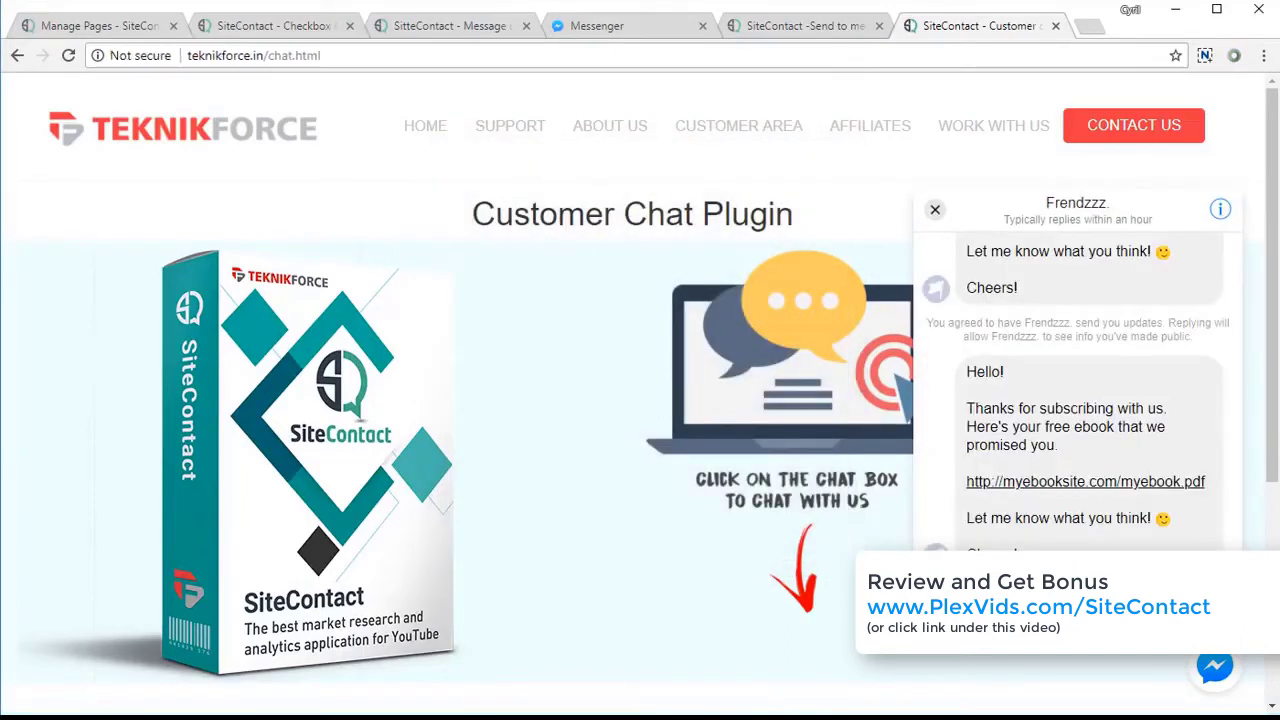
{"action": "left_click_drag", "start_coordinate": [970, 373], "coordinate": [1206, 485]}
{"action": "mouse_move", "coordinate": [968, 372]}
{"action": "left_mouse_down"}
{"action": "mouse_move", "coordinate": [1176, 520]}
{"action": "mouse_move", "coordinate": [968, 385]}
{"action": "left_mouse_up"}
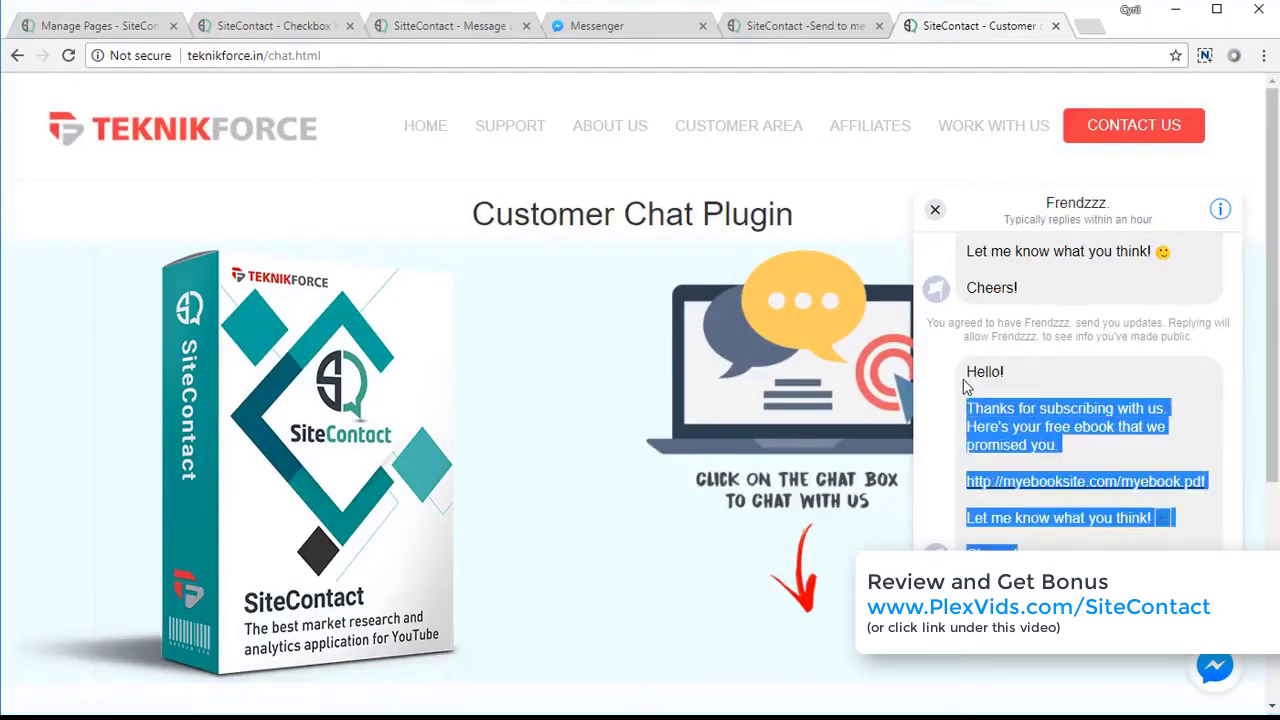
{"action": "left_click", "coordinate": [968, 385]}
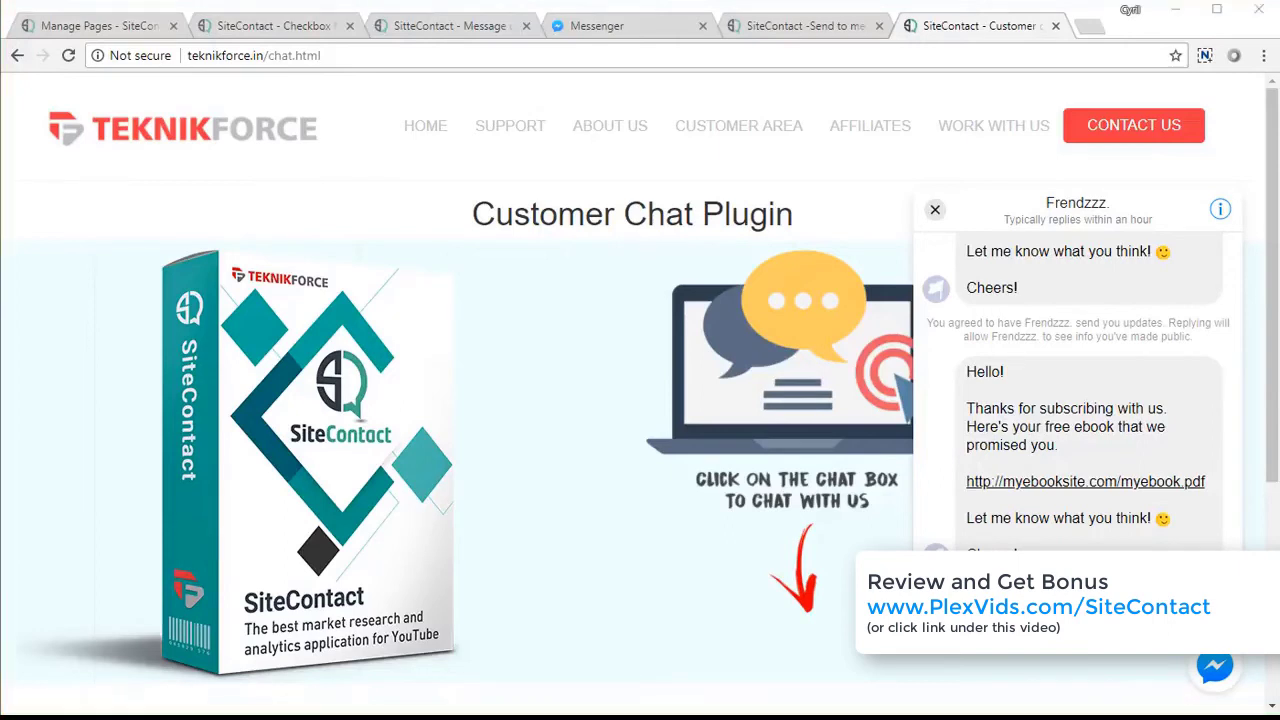
{"action": "left_click", "coordinate": [145, 30]}
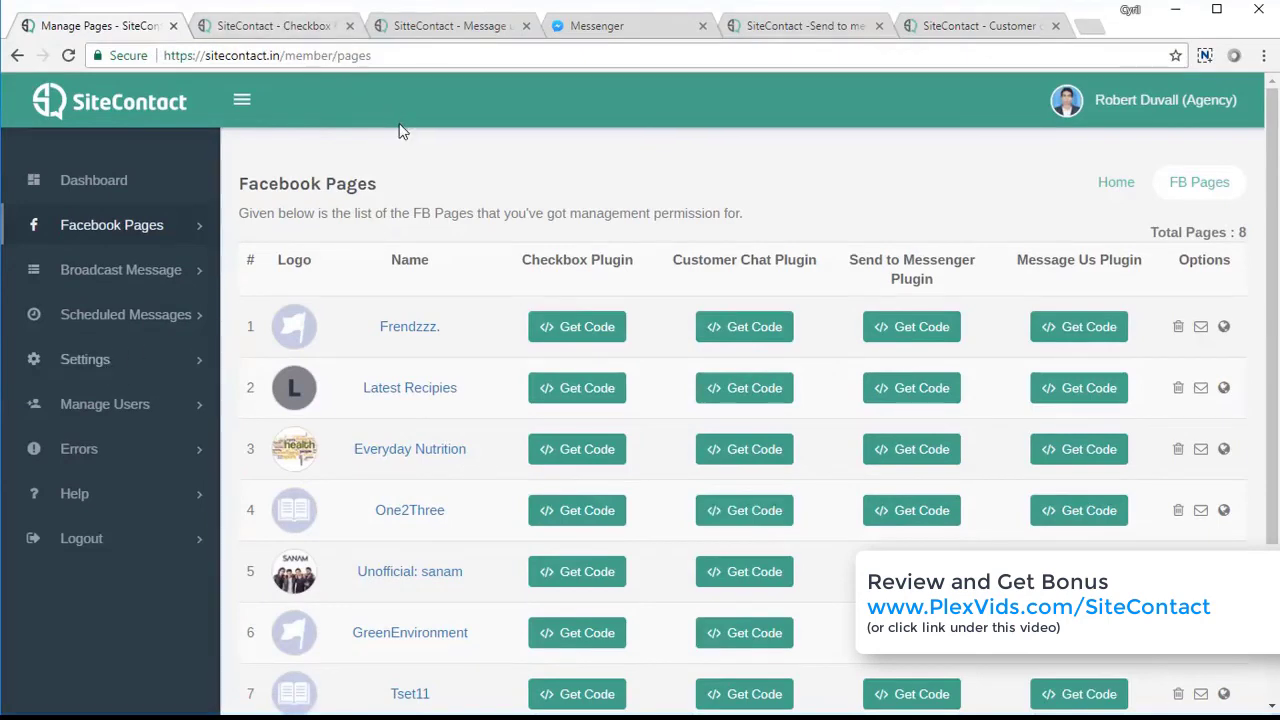
{"action": "left_click", "coordinate": [958, 30]}
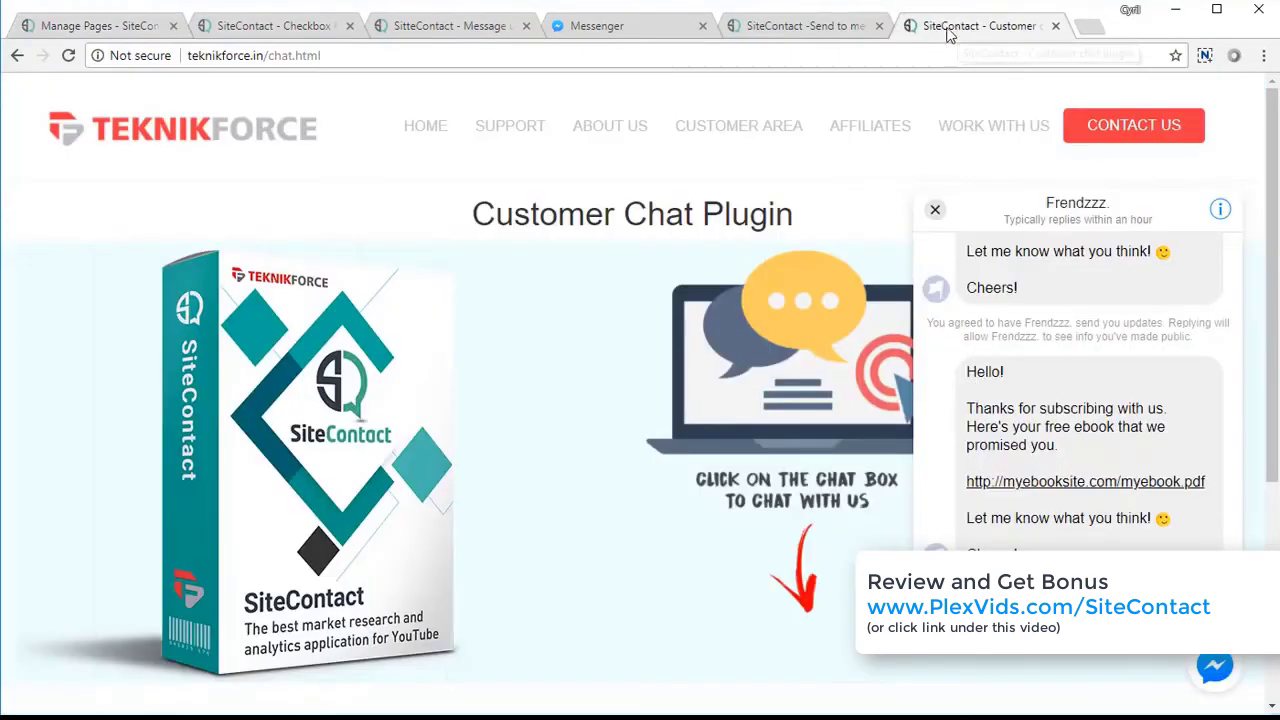
{"action": "left_click", "coordinate": [760, 28]}
{"action": "left_click", "coordinate": [462, 28]}
{"action": "left_click", "coordinate": [243, 24]}
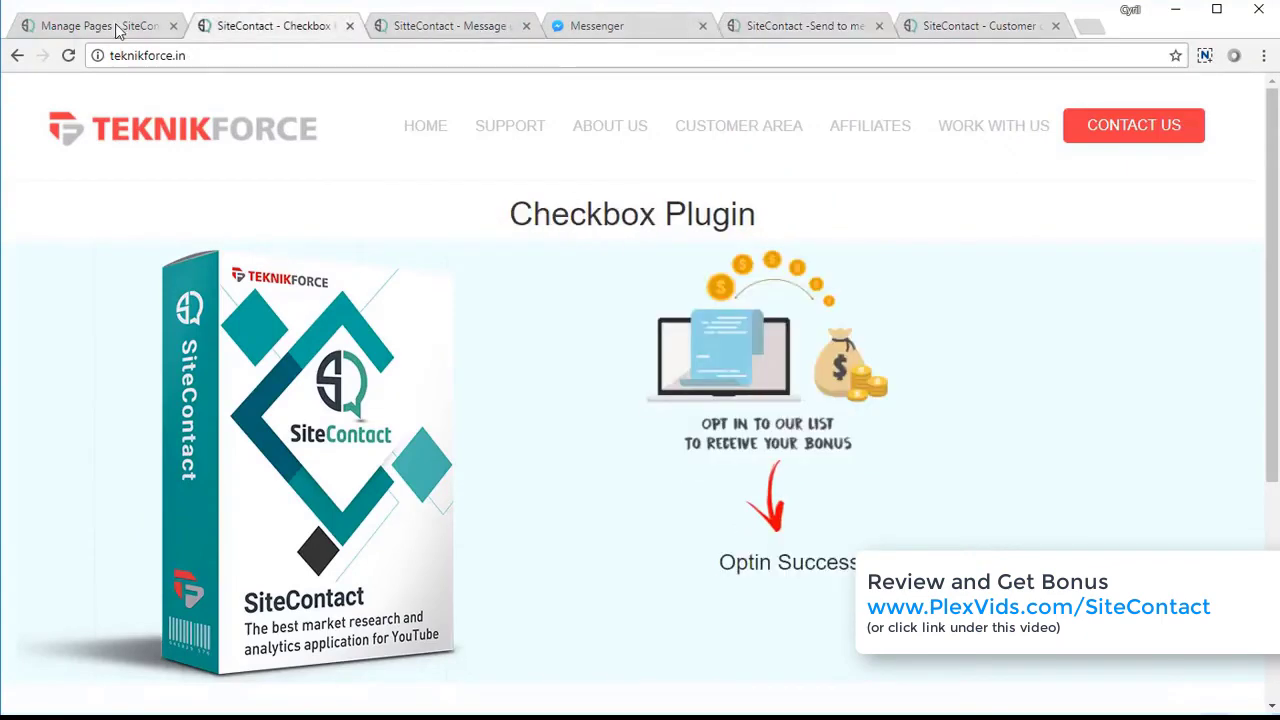
- Open the Broadcast Message page in SiteContact and select the Frendzzz. page as the broadcast's target
{"action": "left_click", "coordinate": [115, 26]}
{"action": "left_click", "coordinate": [157, 270]}
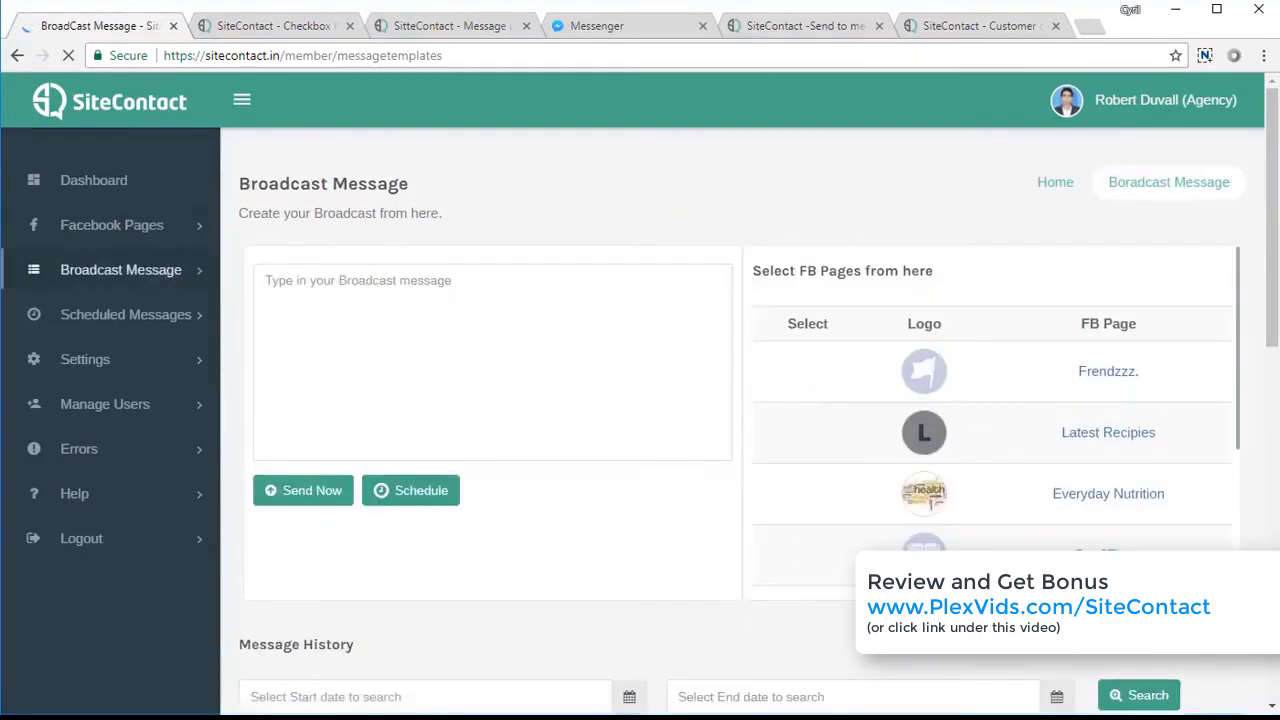
{"action": "left_click", "coordinate": [809, 373]}
- Try adding the Latest Recipies and Everyday Nutrition pages to the broadcast and deselect both again
{"action": "scroll", "coordinate": [1036, 408], "scroll_direction": "down", "scroll_amount": 2}
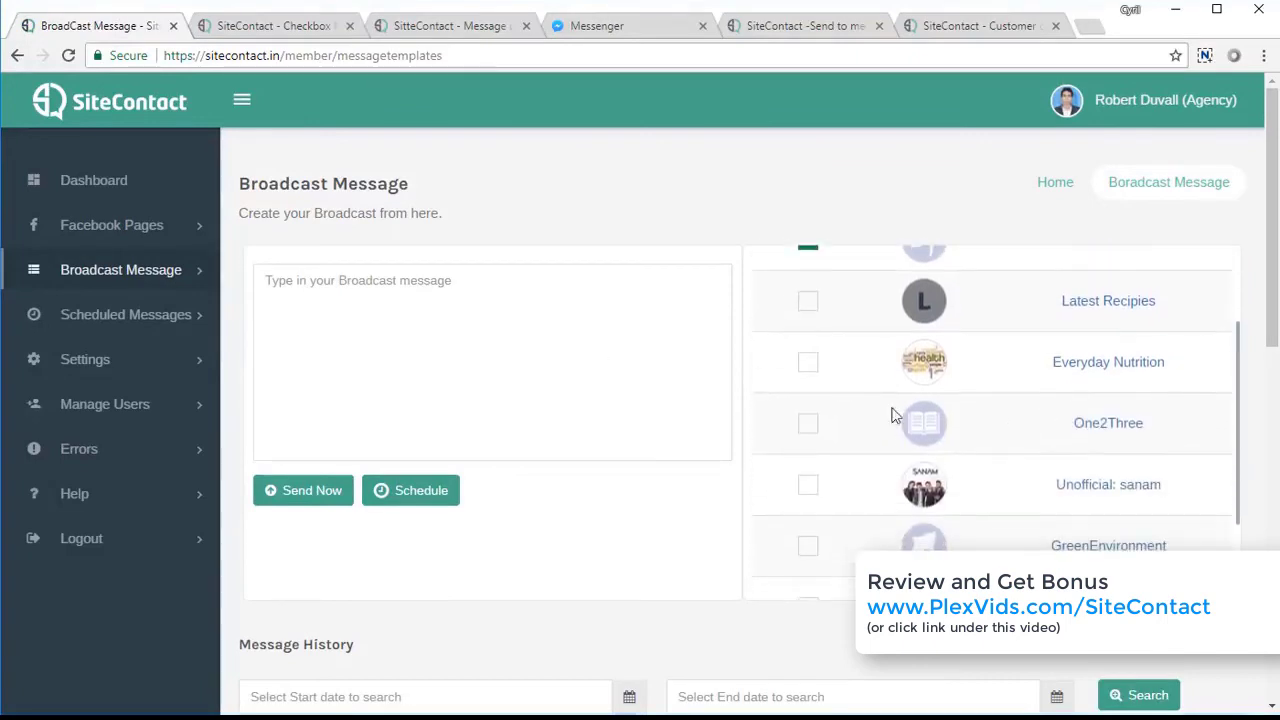
{"action": "left_click", "coordinate": [808, 301]}
{"action": "left_click", "coordinate": [808, 362]}
{"action": "left_click", "coordinate": [810, 305]}
{"action": "left_click", "coordinate": [809, 365]}
{"action": "scroll", "coordinate": [818, 405], "scroll_direction": "up", "scroll_amount": 2}
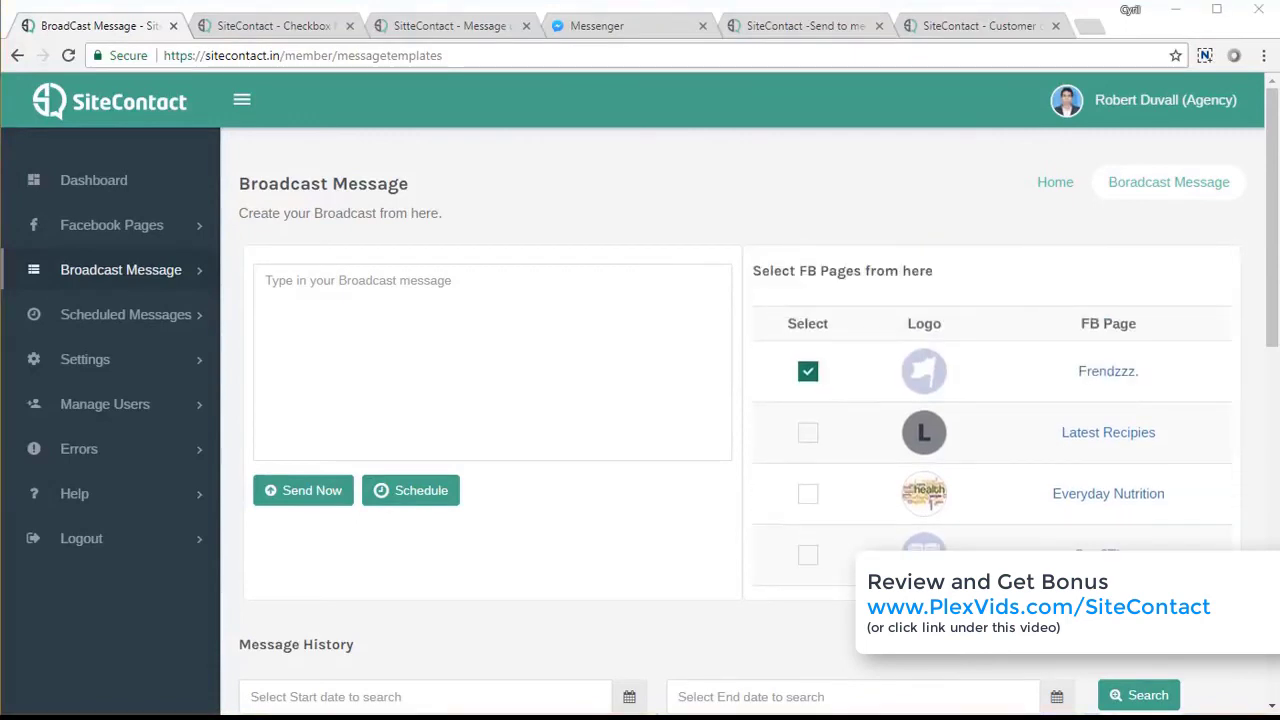
{"action": "type", "text": "Hello,  Thanks for signing up. Here's another free ebook for you.  http://my2ndebook.com/download.pdf  Cheers!"}
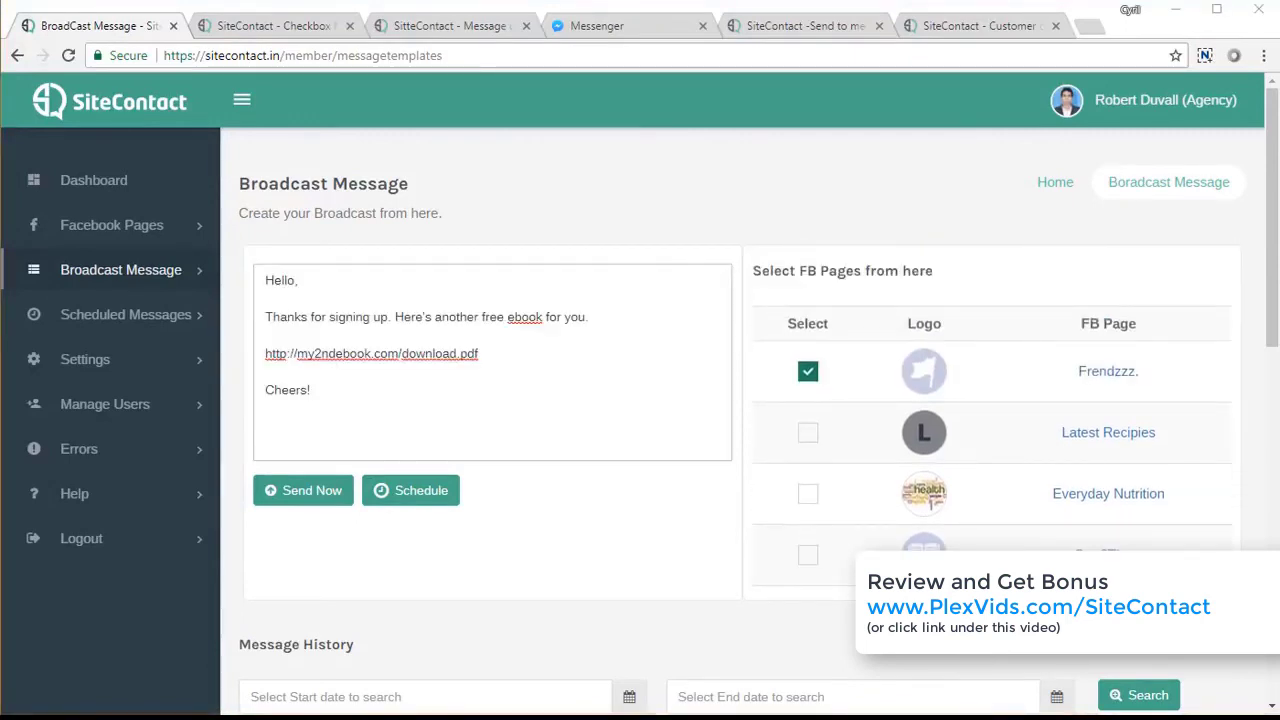
{"action": "key", "text": "ctrl+a"}
{"action": "left_click", "coordinate": [378, 381]}
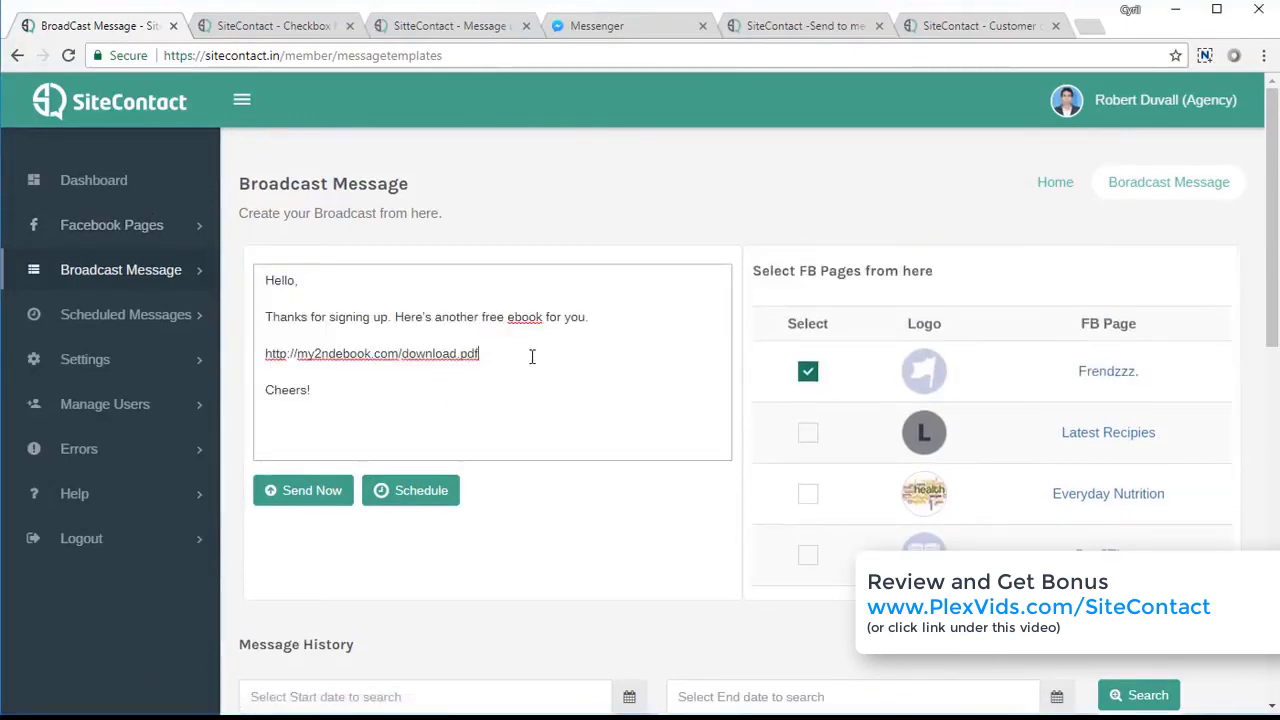
{"action": "left_click_drag", "start_coordinate": [528, 357], "coordinate": [234, 357]}
{"action": "left_click", "coordinate": [357, 366]}
{"action": "left_click", "coordinate": [316, 494]}
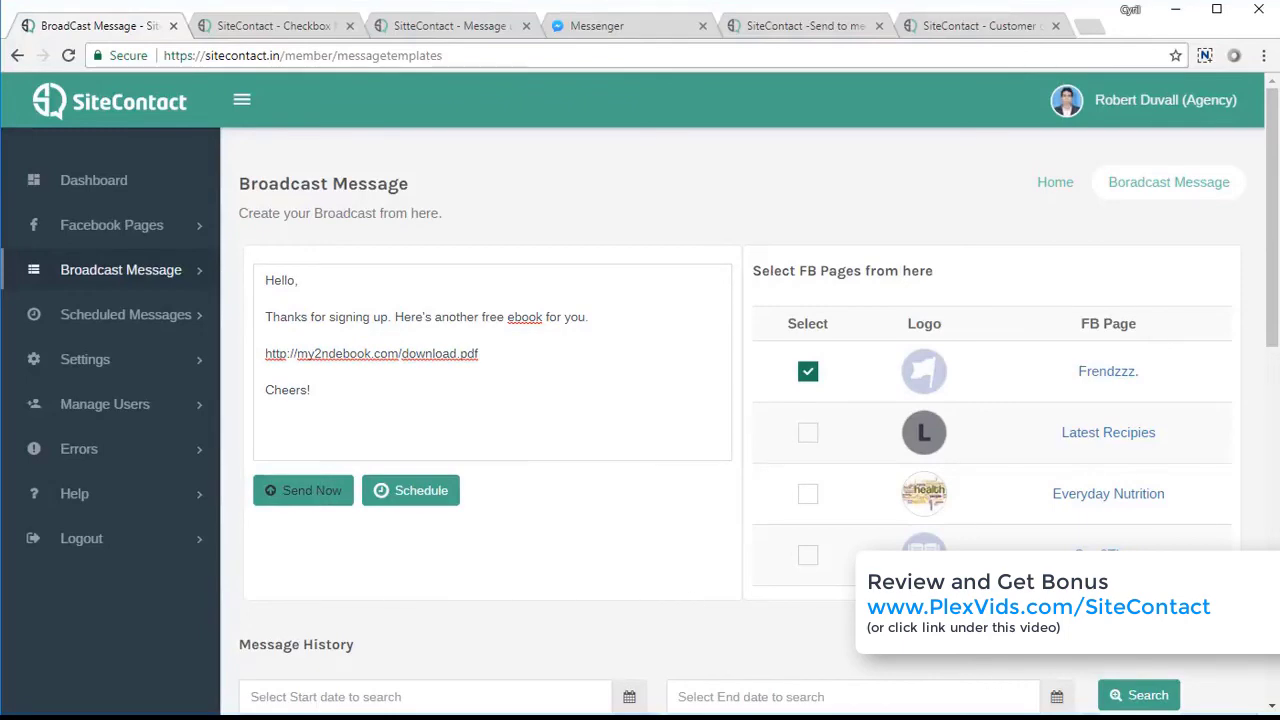
- Check the Frendzzz. conversation in Messenger for the broadcast message with the second ebook link
{"action": "left_click", "coordinate": [646, 20]}
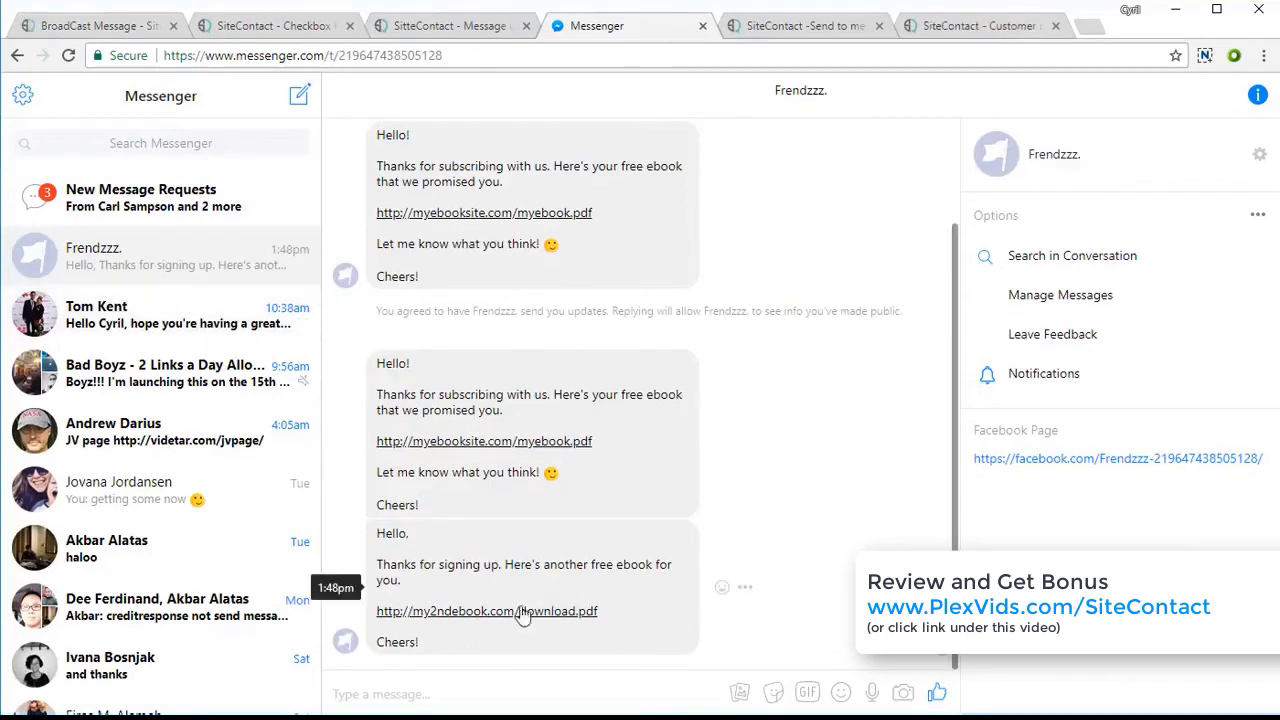
{"action": "mouse_move", "coordinate": [379, 569]}
{"action": "left_mouse_down"}
{"action": "mouse_move", "coordinate": [437, 641]}
{"action": "mouse_move", "coordinate": [379, 554]}
{"action": "left_mouse_up"}
{"action": "left_click", "coordinate": [437, 641]}
{"action": "left_click", "coordinate": [475, 557]}
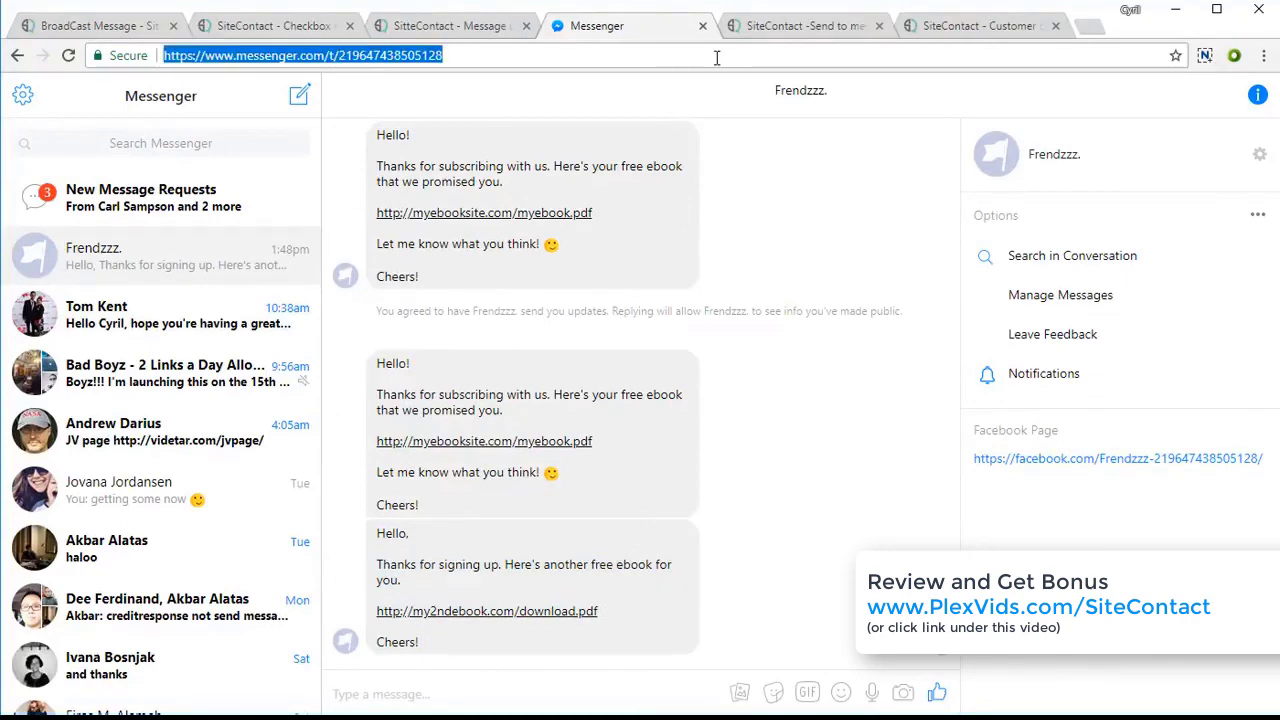
- Go to facebook.com and open the list of recent messages to look for the Frendzzz. broadcast
{"action": "left_click", "coordinate": [716, 57]}
{"action": "type", "text": "fa"}
{"action": "key", "text": "Return"}
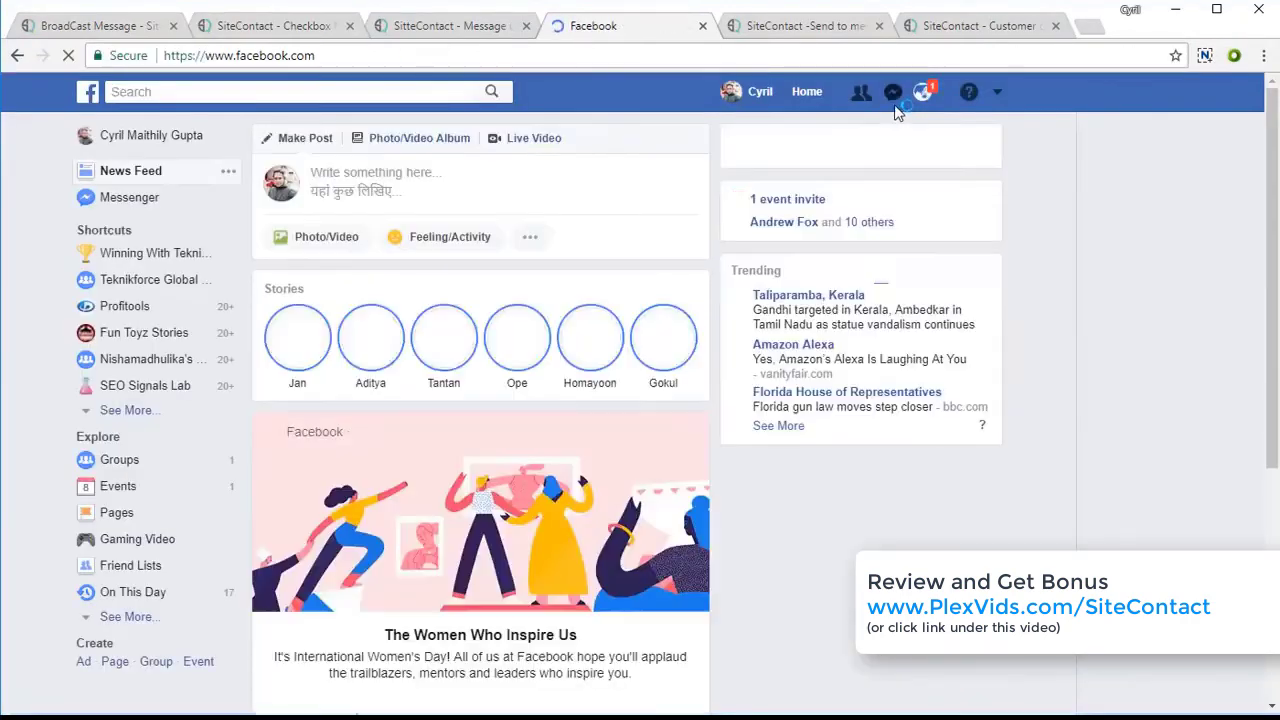
{"action": "left_click", "coordinate": [893, 92]}
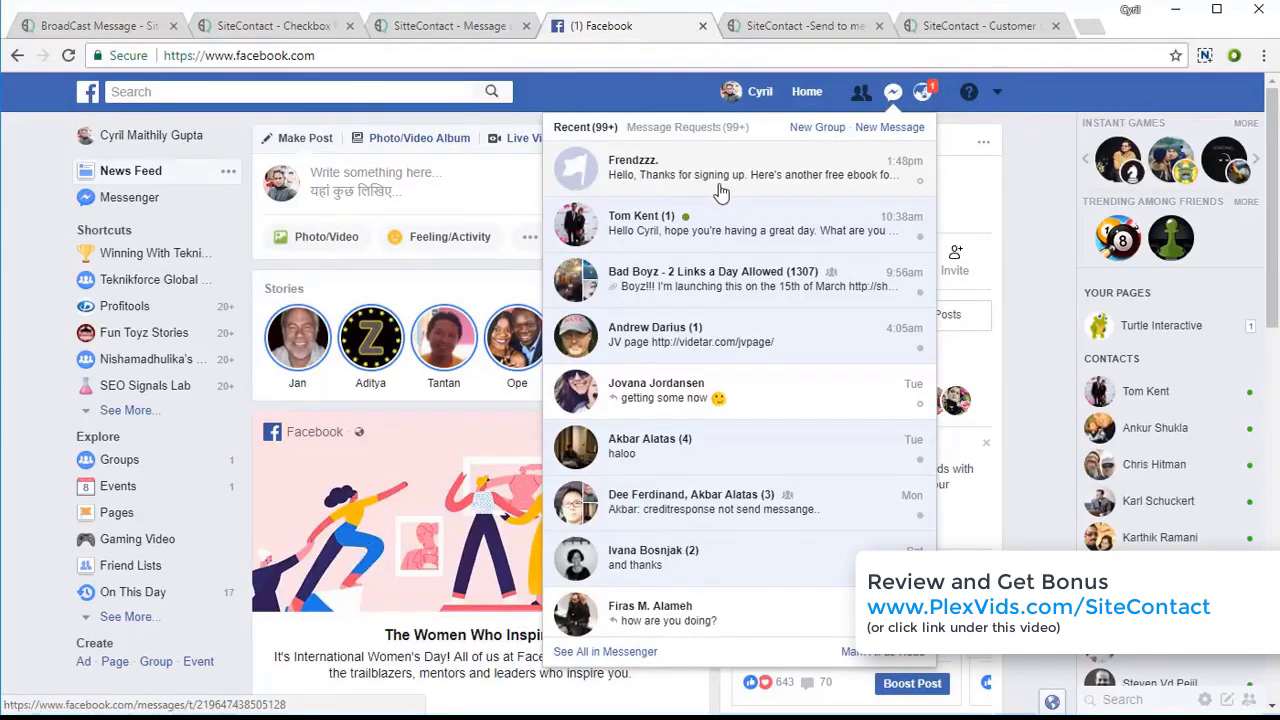
- Return to SiteContact and view the list of scheduled messages
{"action": "left_click", "coordinate": [460, 27]}
{"action": "left_click", "coordinate": [675, 33]}
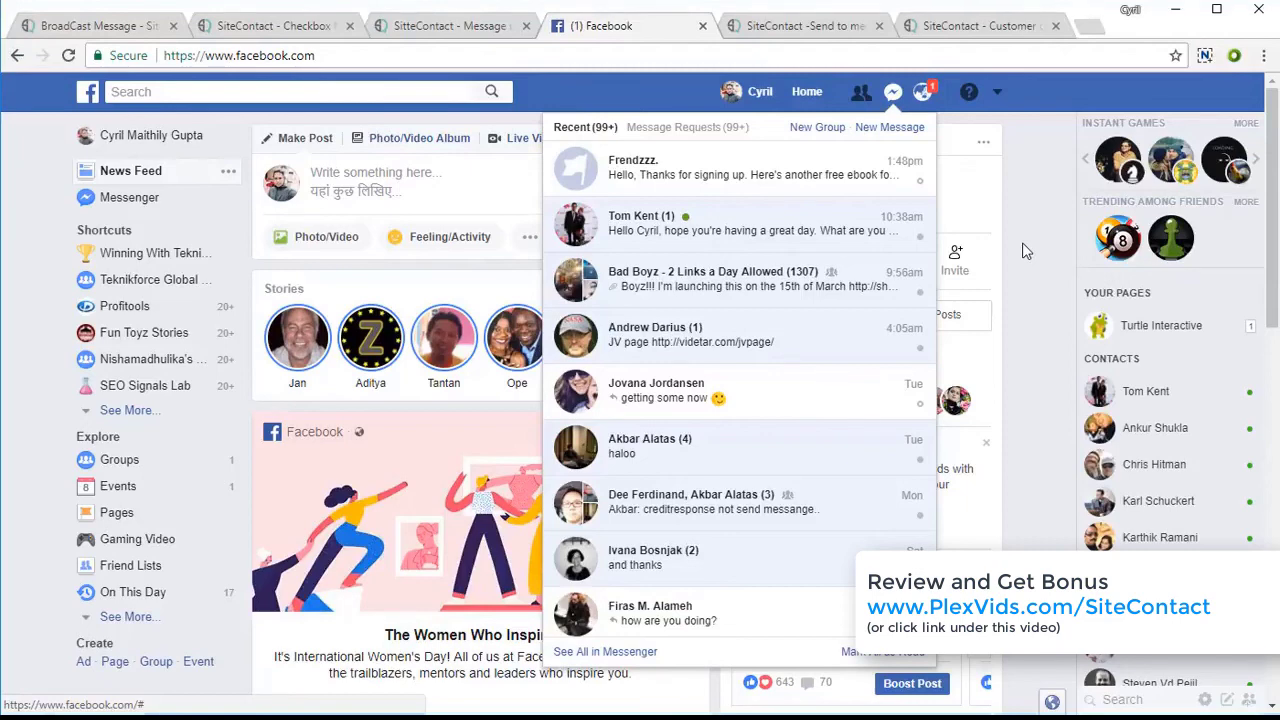
{"action": "left_click", "coordinate": [143, 35]}
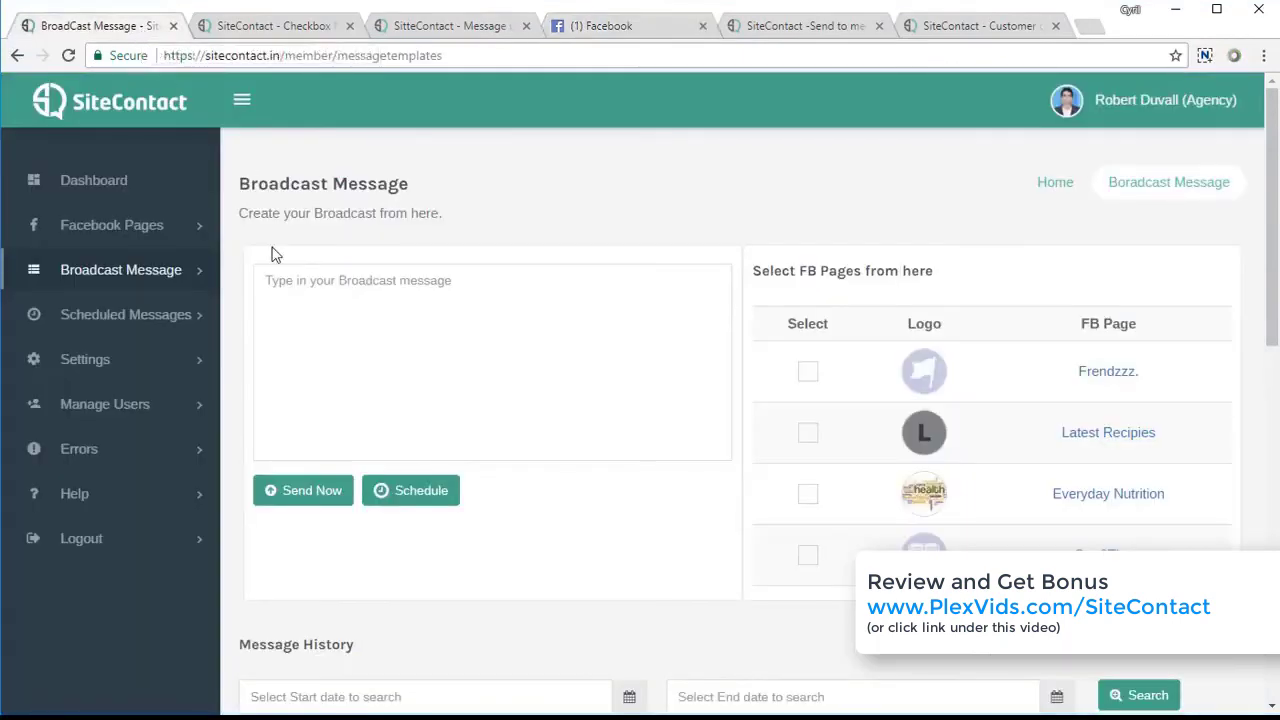
{"action": "left_click", "coordinate": [112, 318]}
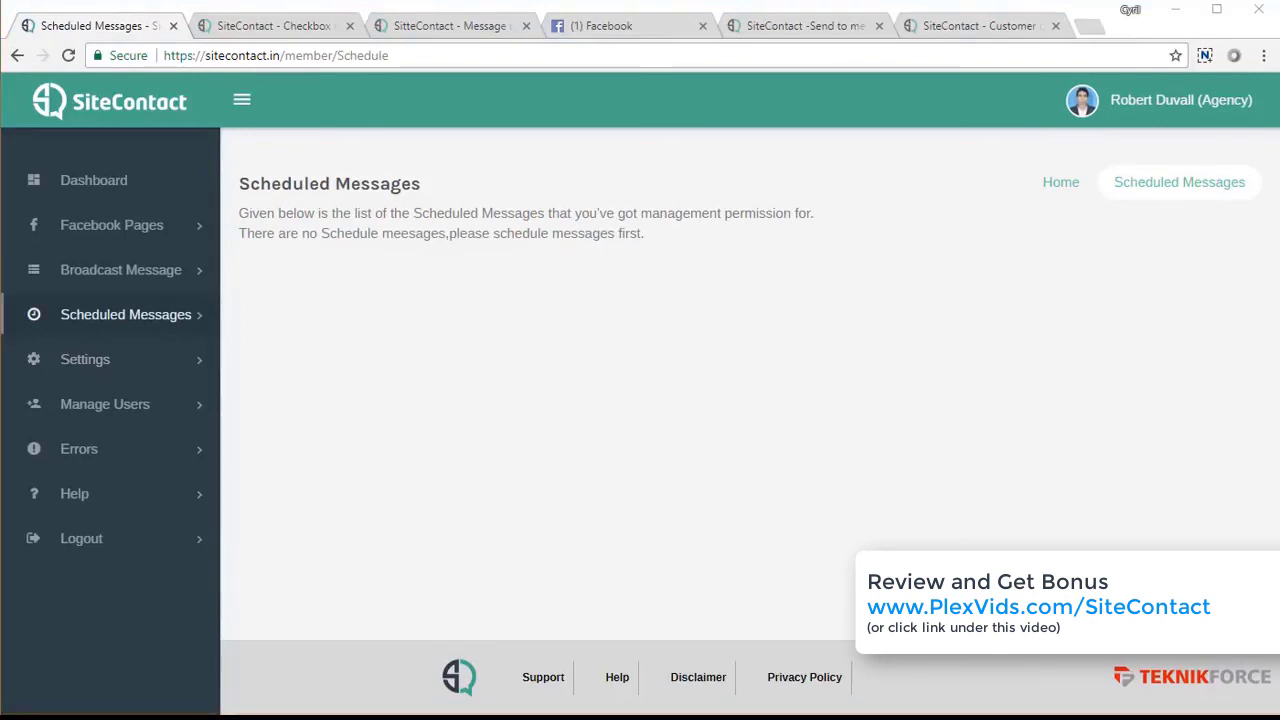
- Start scheduling a new broadcast message and set its send date to 03/16/2018 1:49 PM
{"action": "left_click", "coordinate": [120, 284]}
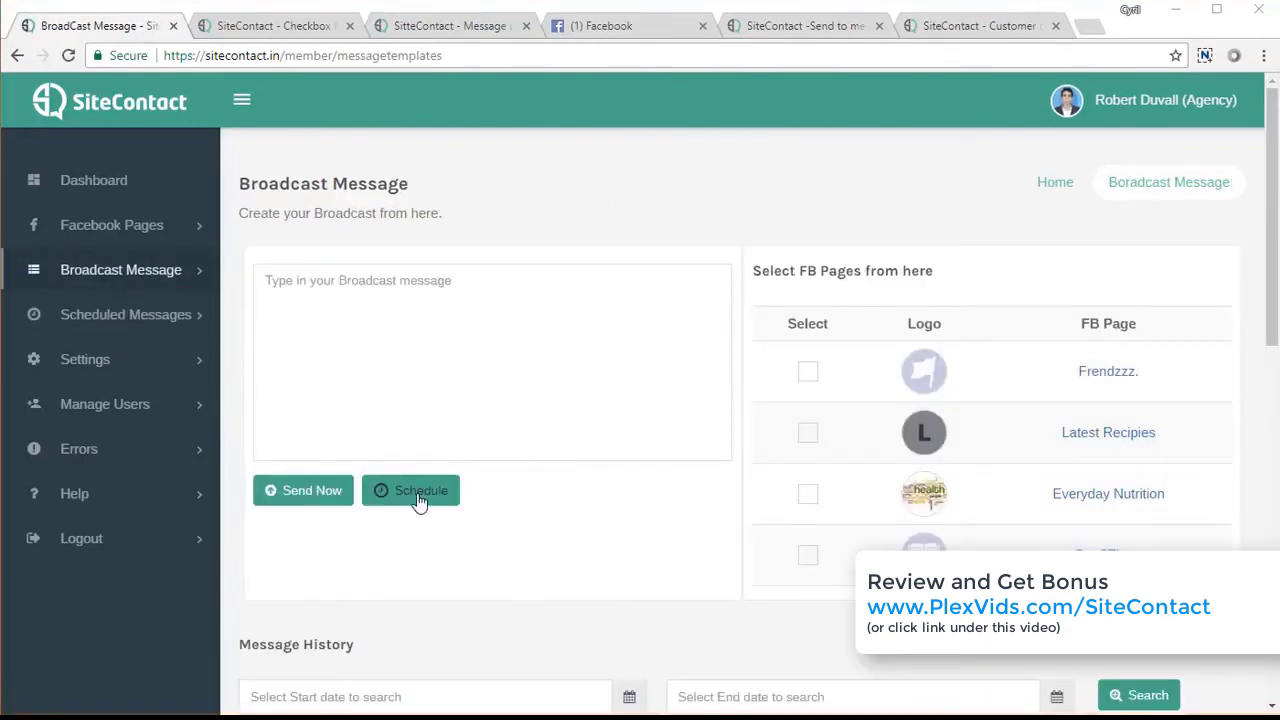
{"action": "left_click", "coordinate": [418, 498]}
{"action": "left_click", "coordinate": [545, 545]}
{"action": "left_click", "coordinate": [546, 544]}
{"action": "left_click", "coordinate": [523, 537]}
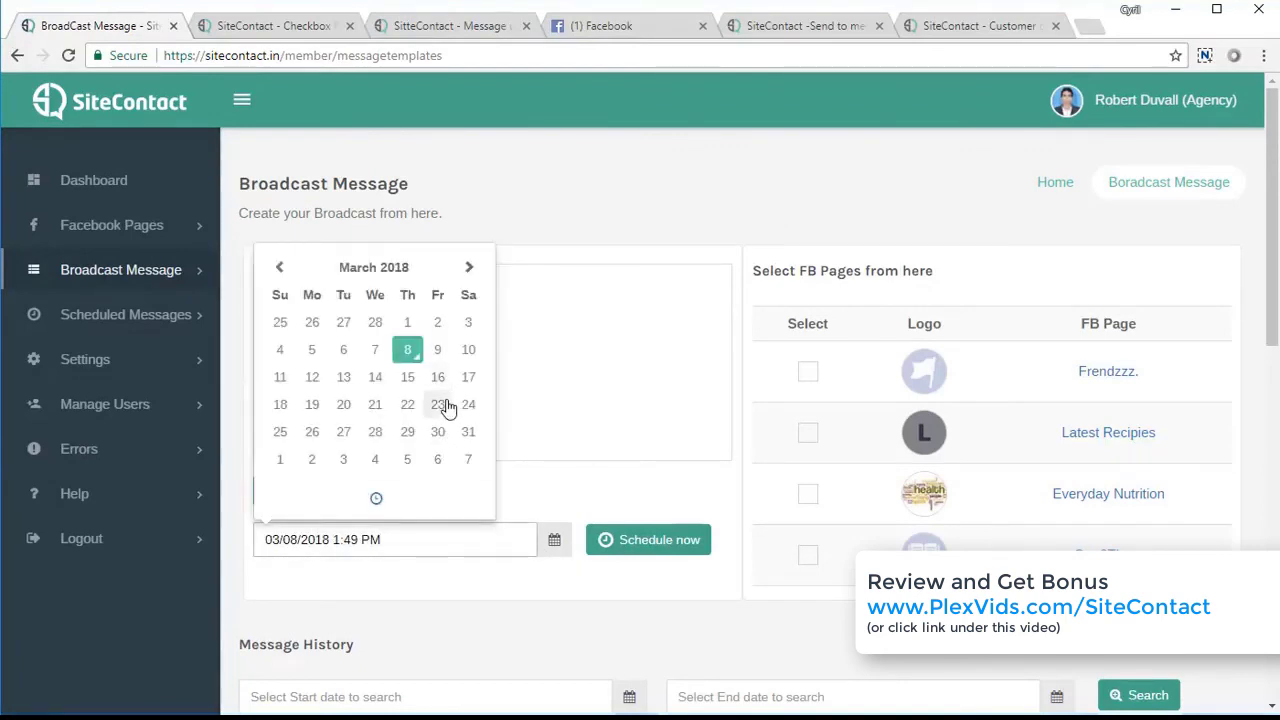
{"action": "left_click", "coordinate": [440, 384]}
- Enter "My message" as the broadcast text, select the Frendzzz. page and schedule the message
{"action": "left_click", "coordinate": [583, 366]}
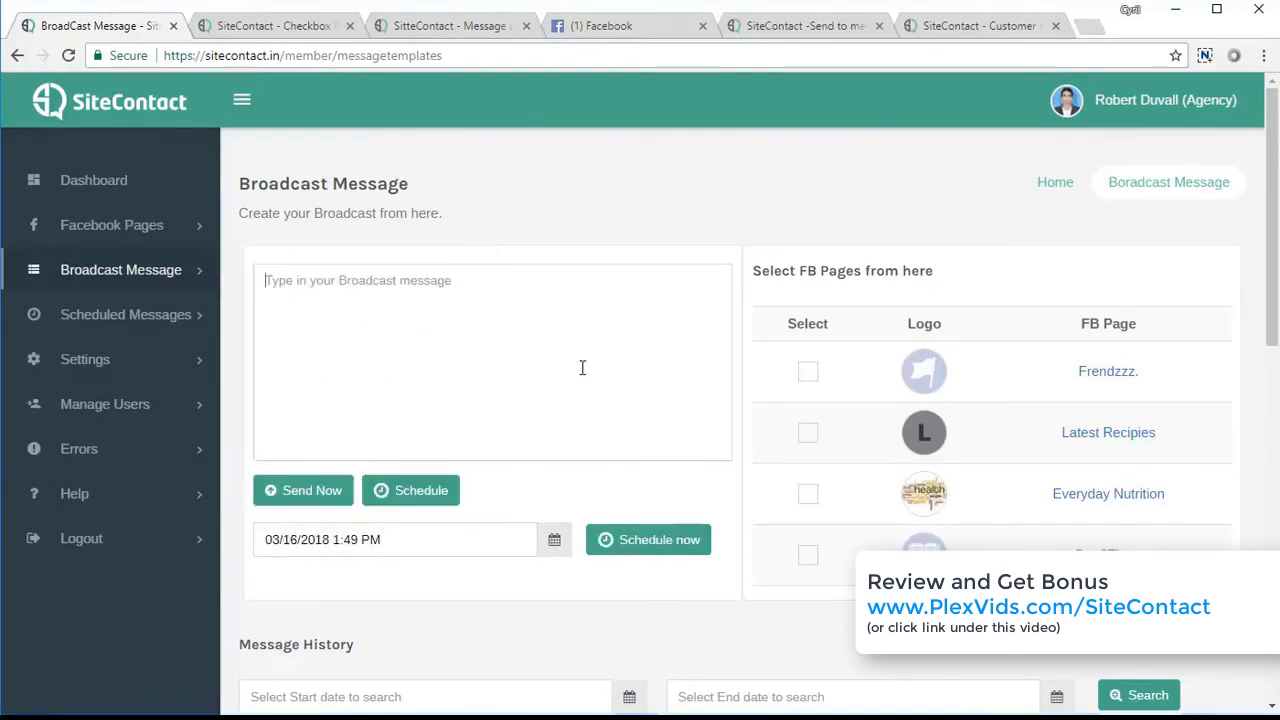
{"action": "type", "text": "My message"}
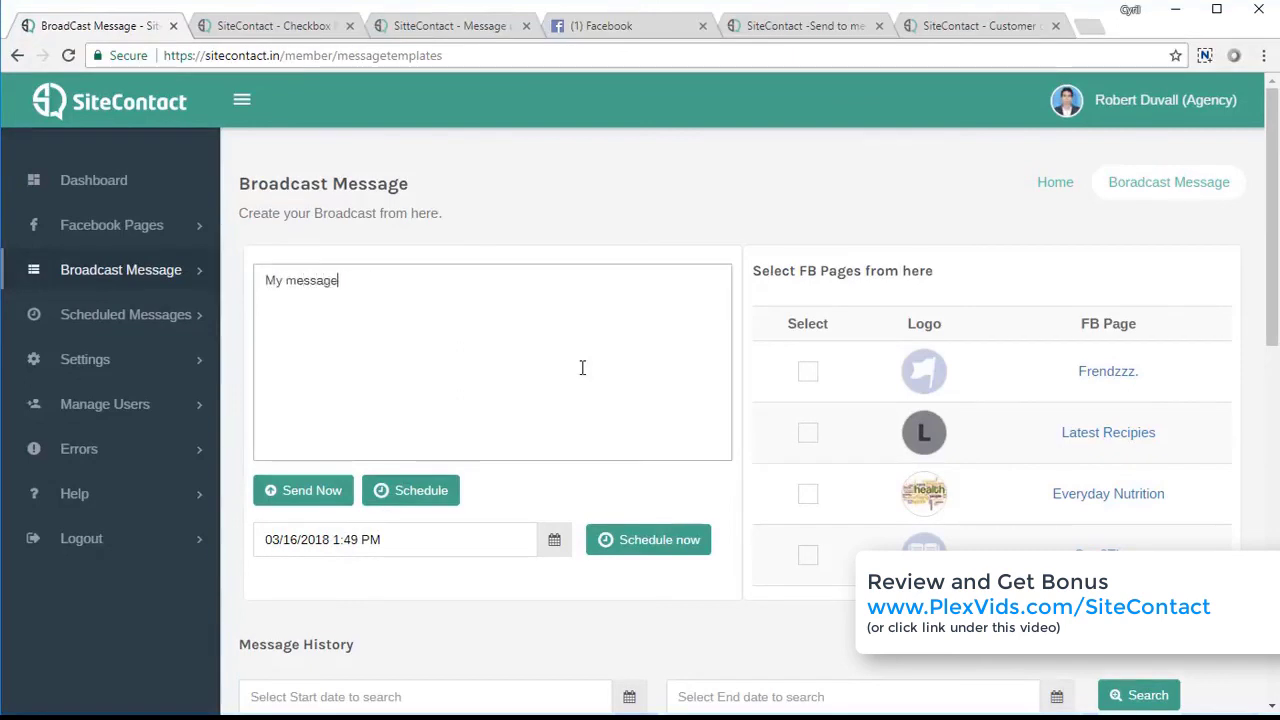
{"action": "left_click", "coordinate": [652, 541]}
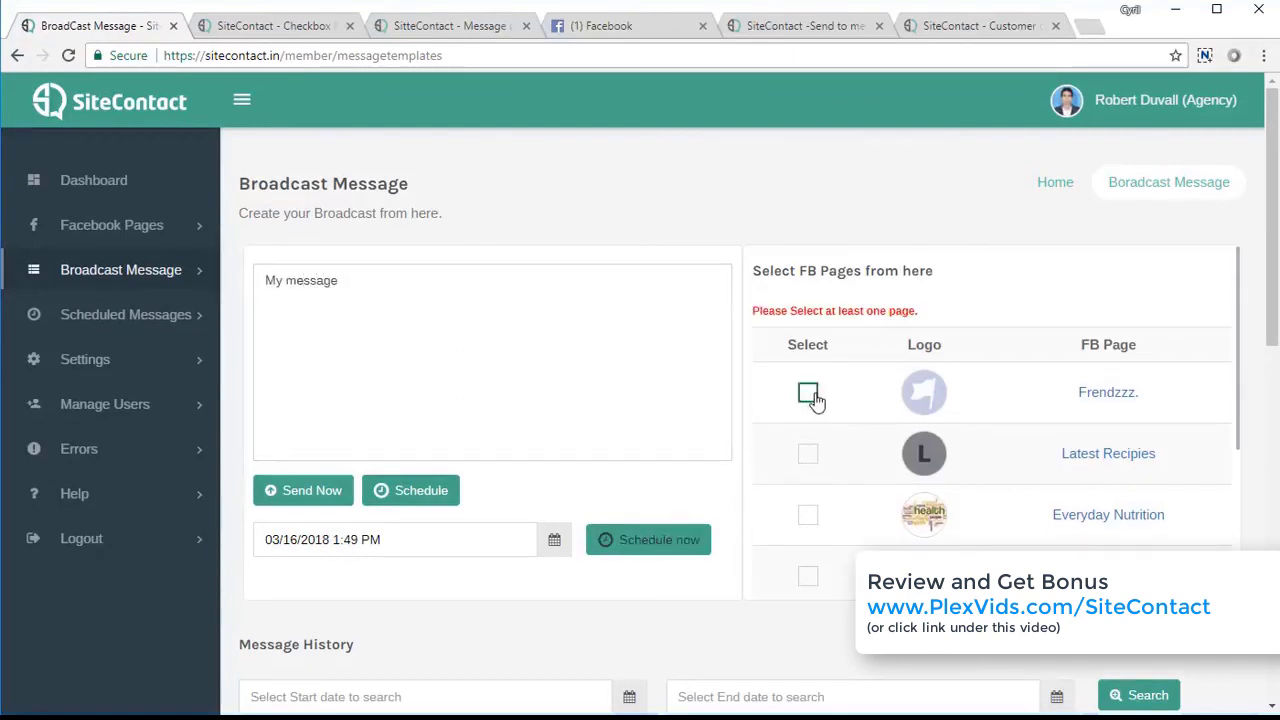
{"action": "left_click", "coordinate": [808, 392]}
{"action": "left_click", "coordinate": [651, 540]}
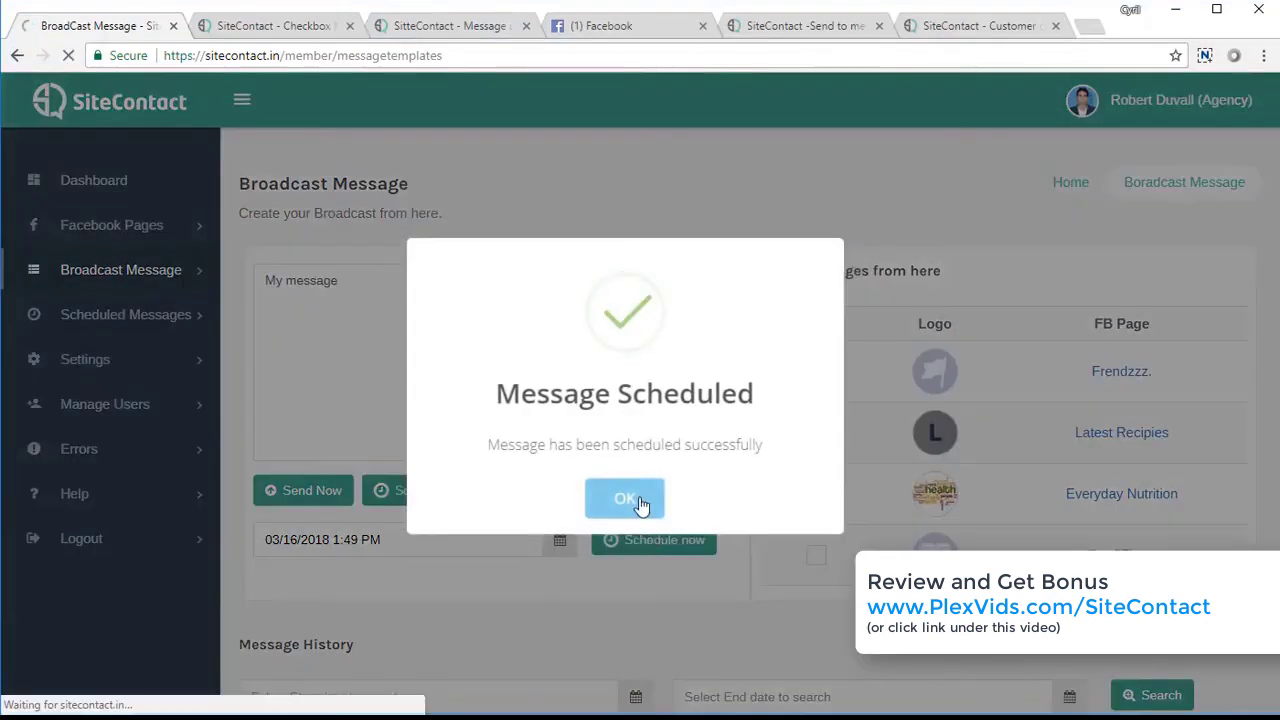
{"action": "left_click", "coordinate": [628, 499]}
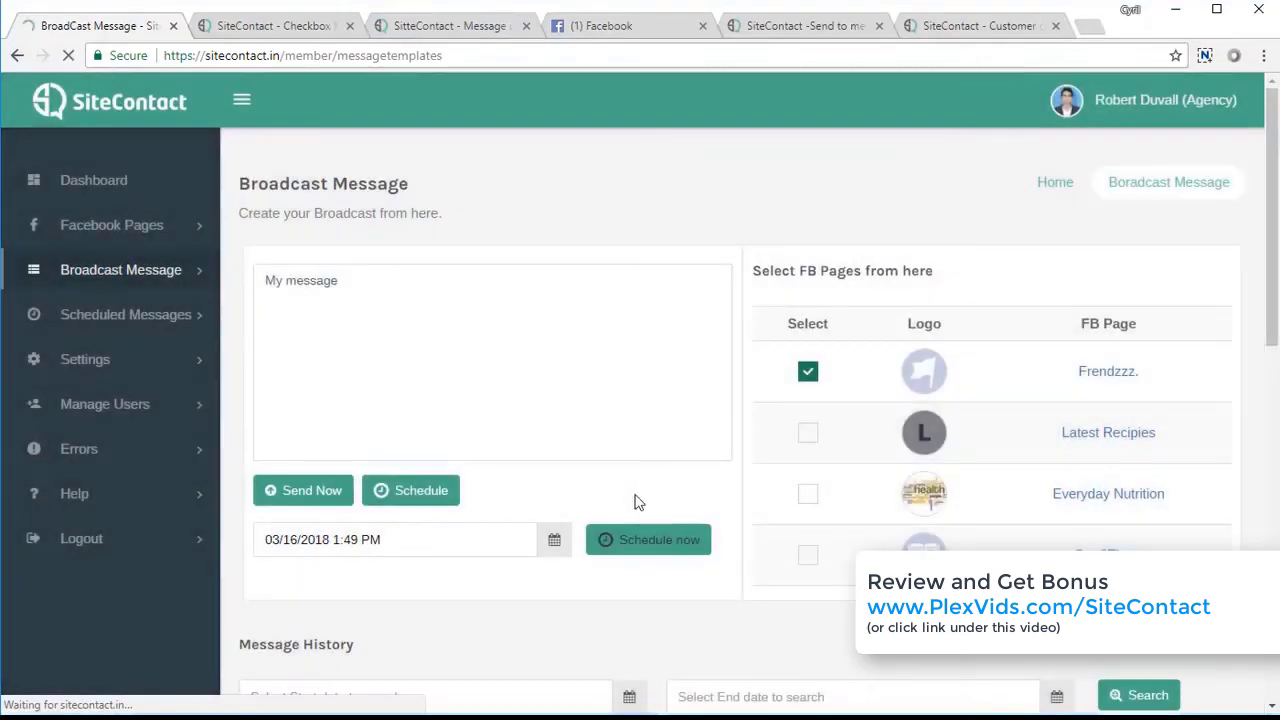
- Check the message text and scheduled time of the Frendzzz. broadcast in the scheduled messages list
{"action": "left_click", "coordinate": [148, 334]}
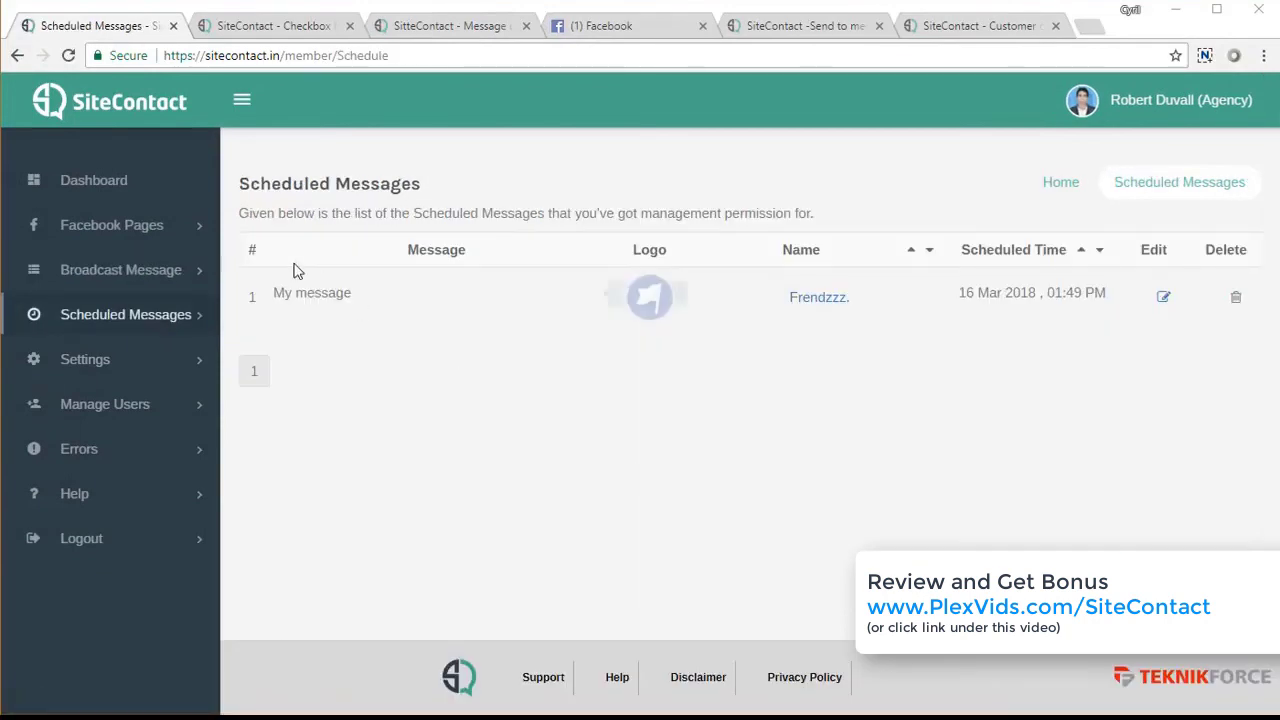
{"action": "left_click_drag", "start_coordinate": [273, 293], "coordinate": [362, 294]}
{"action": "left_click", "coordinate": [886, 462]}
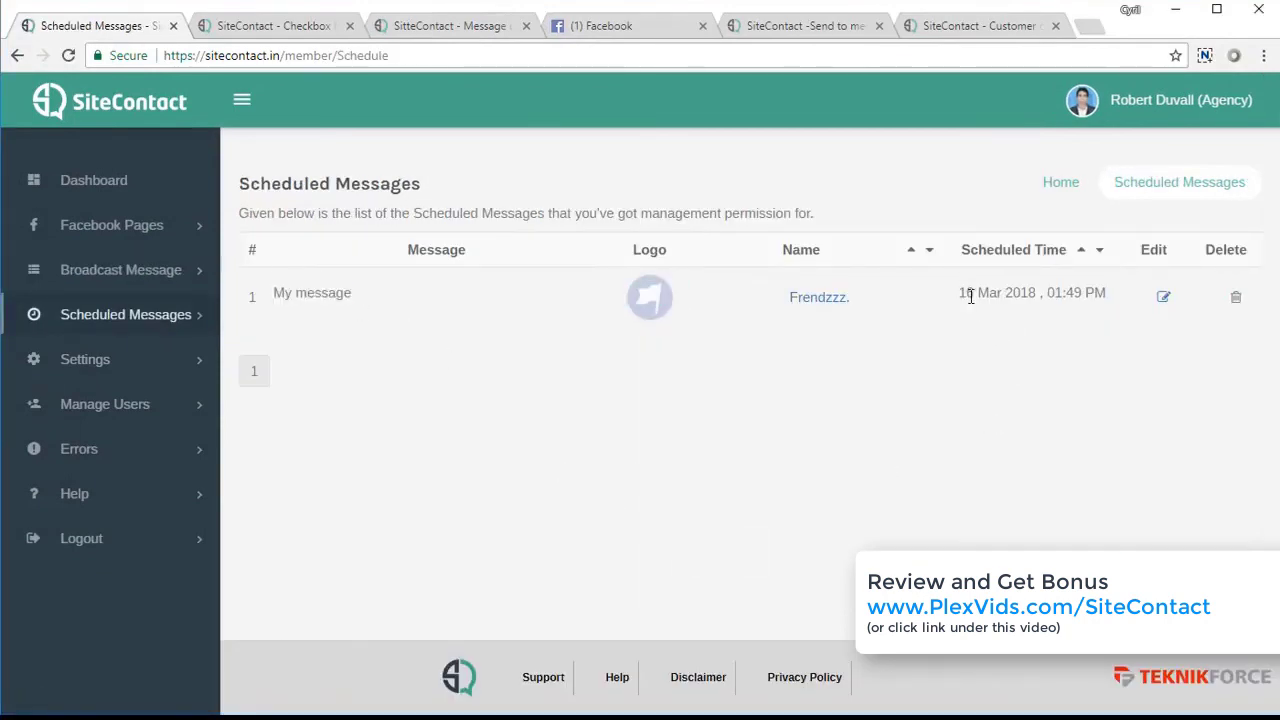
{"action": "left_click_drag", "start_coordinate": [968, 294], "coordinate": [1083, 334]}
{"action": "left_click", "coordinate": [1076, 300]}
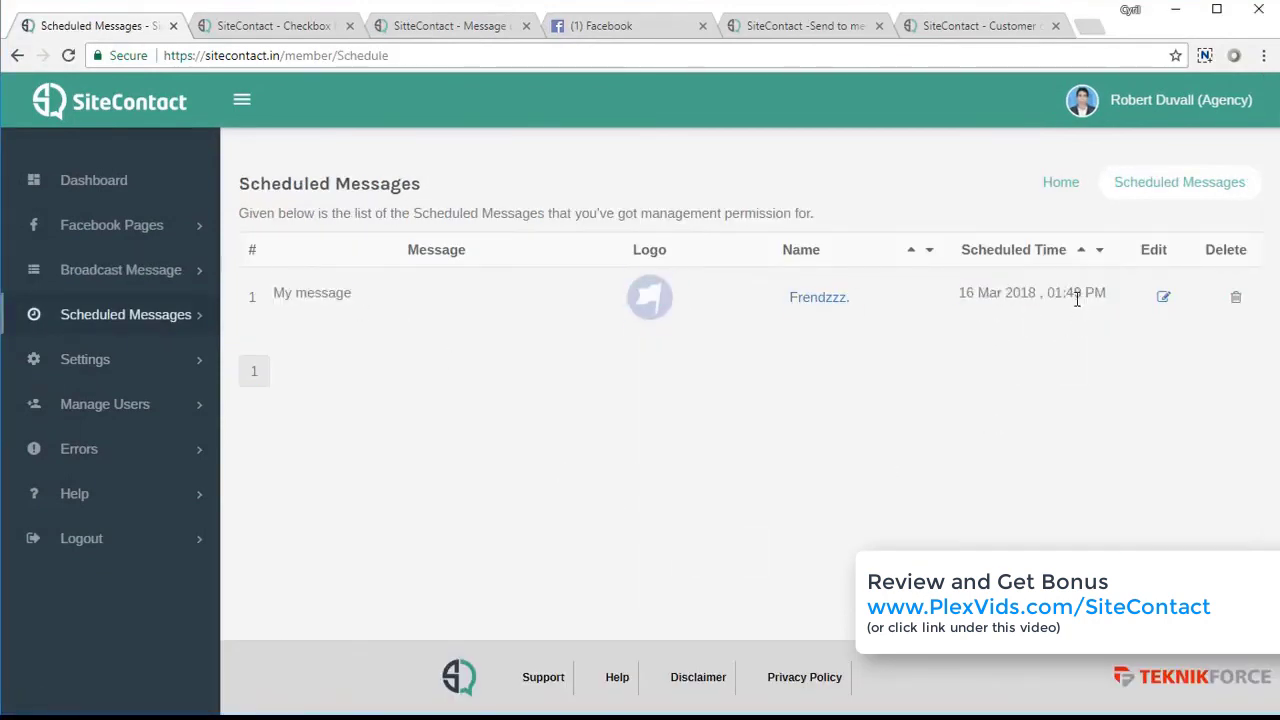